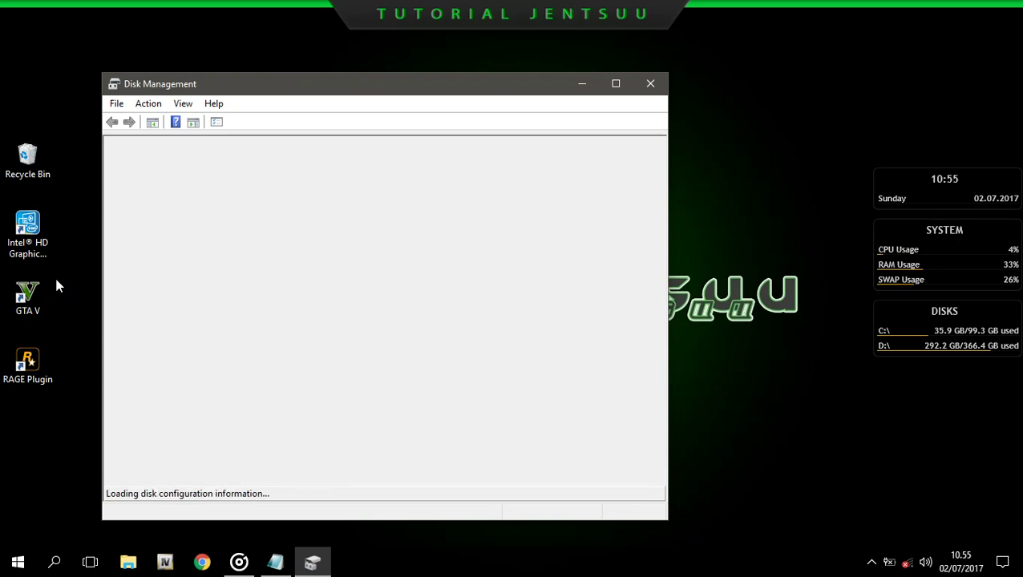
Step: Bring up the READ.txt note and place it beside the Disk Management window without overlap
{"action": "left_click_drag", "start_coordinate": [315, 86], "coordinate": [298, 51]}
{"action": "left_click", "coordinate": [276, 562]}
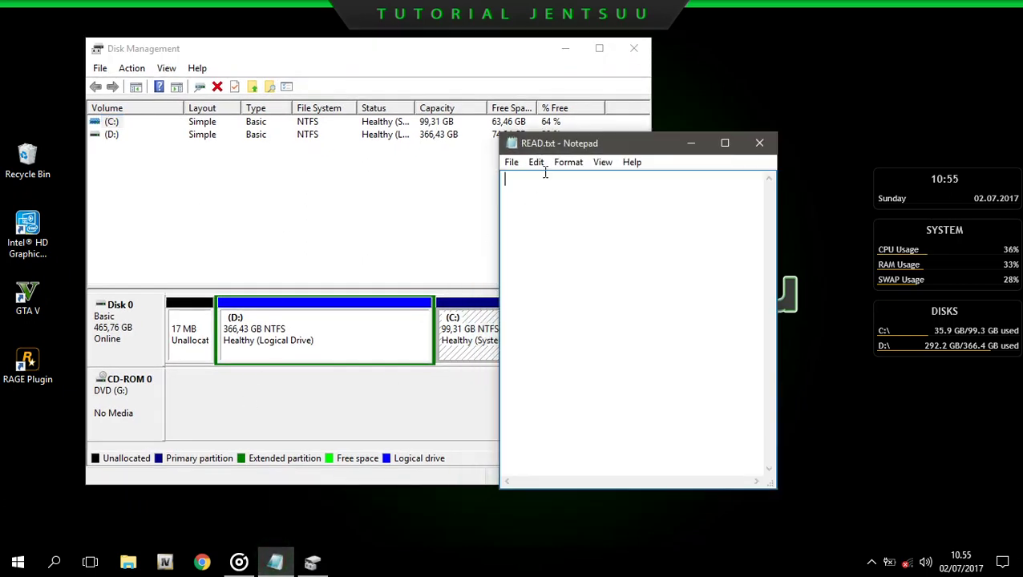
{"action": "left_click_drag", "start_coordinate": [554, 143], "coordinate": [727, 52]}
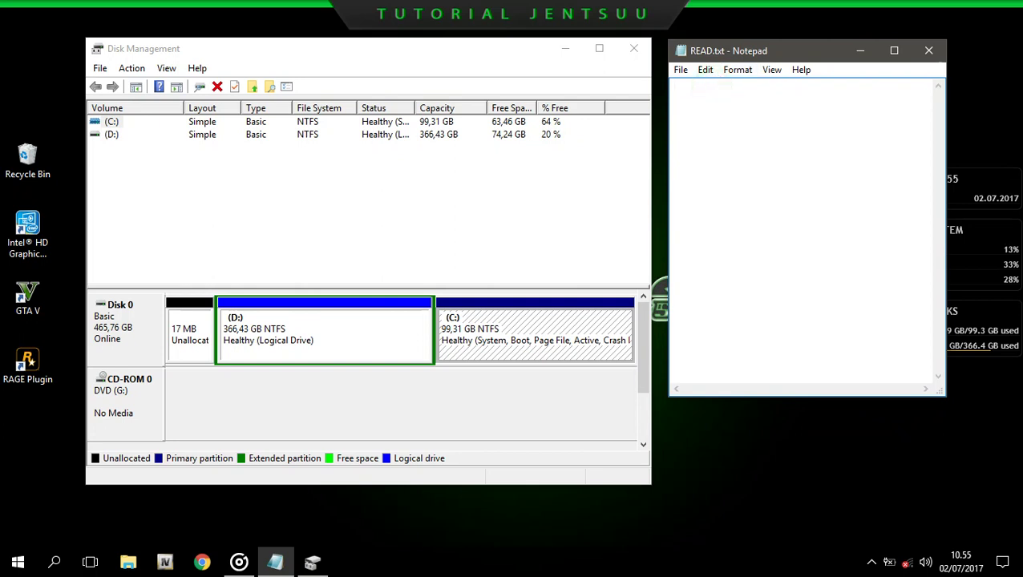
Step: Write "pilih slah satu disk yang akan dibagi atau dipartisi" in the READ.txt note and start a new line
{"action": "type", "text": "pilih"}
{"action": "type", "text": " slala"}
{"action": "key", "text": "BackSpace"}
{"action": "key", "text": "BackSpace"}
{"action": "type", "text": "h satu dis"}
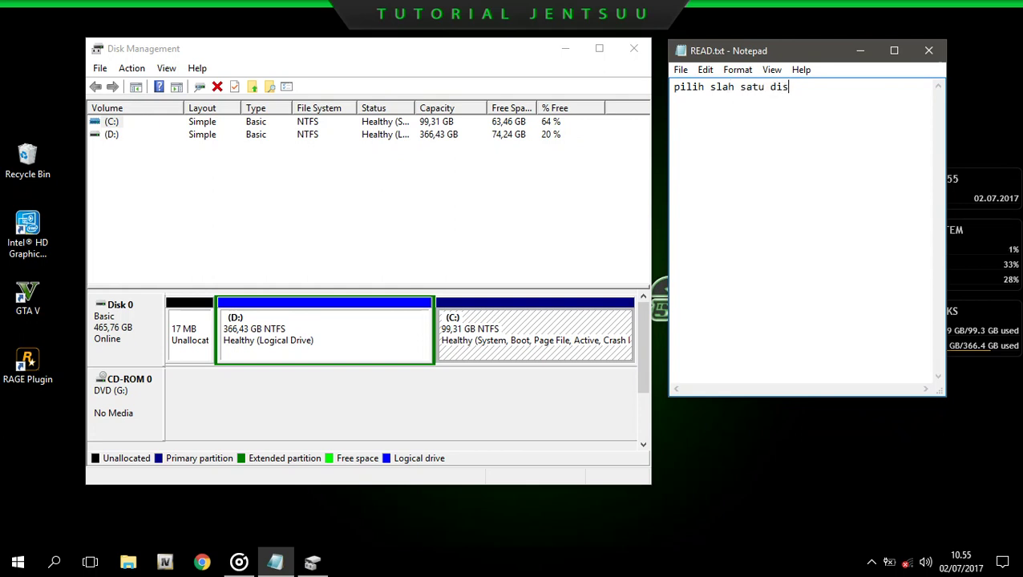
{"action": "type", "text": "k yang akan dibag"}
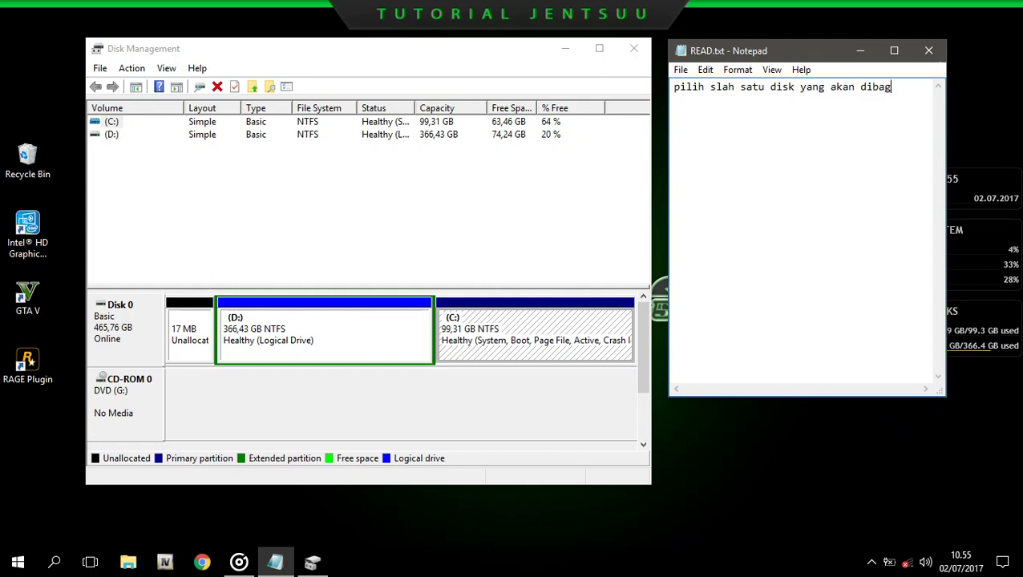
{"action": "type", "text": "i atau di"}
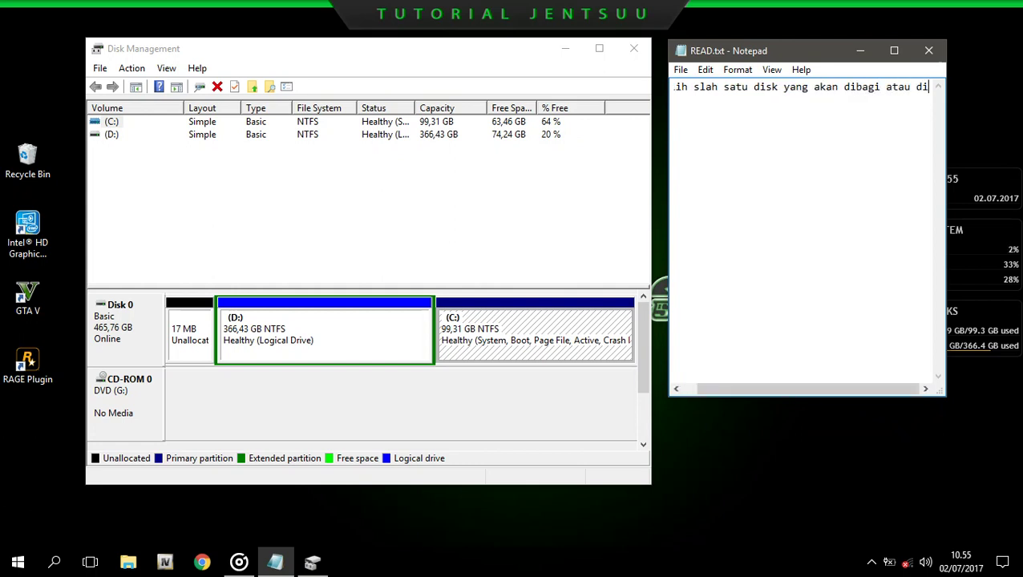
{"action": "type", "text": "partisis"}
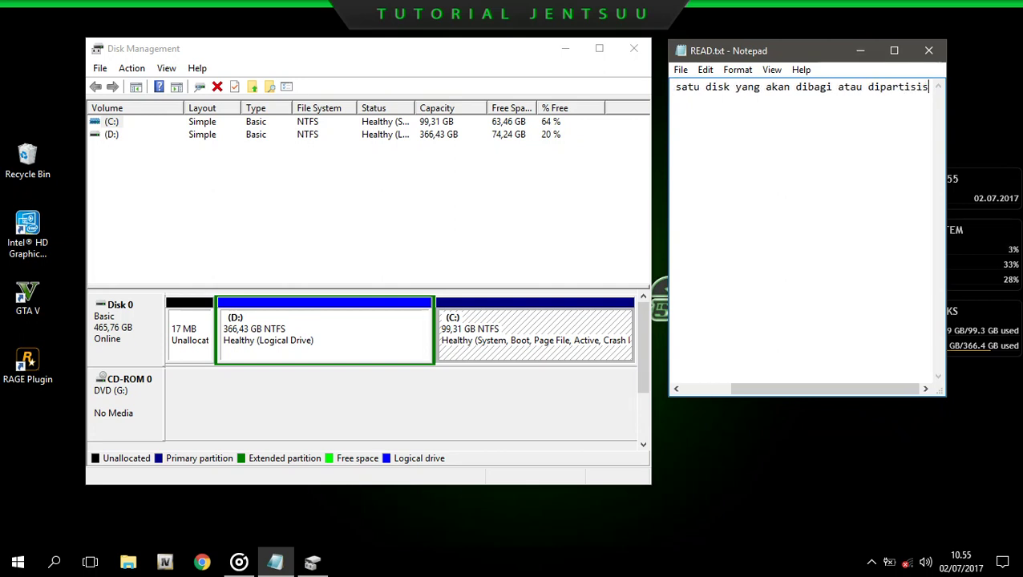
{"action": "key", "text": "BackSpace"}
{"action": "key", "text": "Return"}
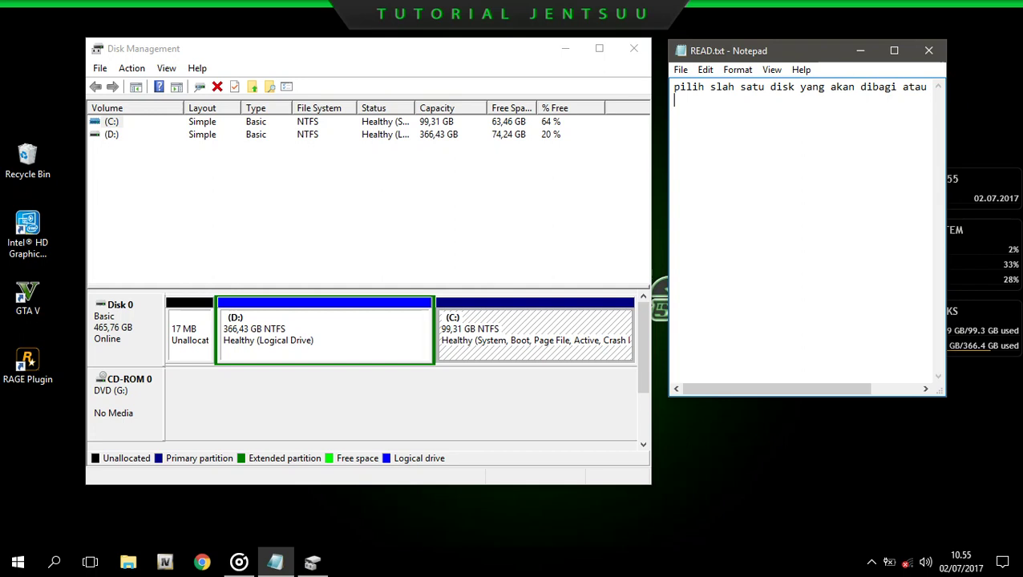
Step: Break the note's first line before "atau dipartisi" so the text fits the window
{"action": "left_click_drag", "start_coordinate": [831, 86], "coordinate": [930, 87]}
{"action": "left_click", "coordinate": [862, 87]}
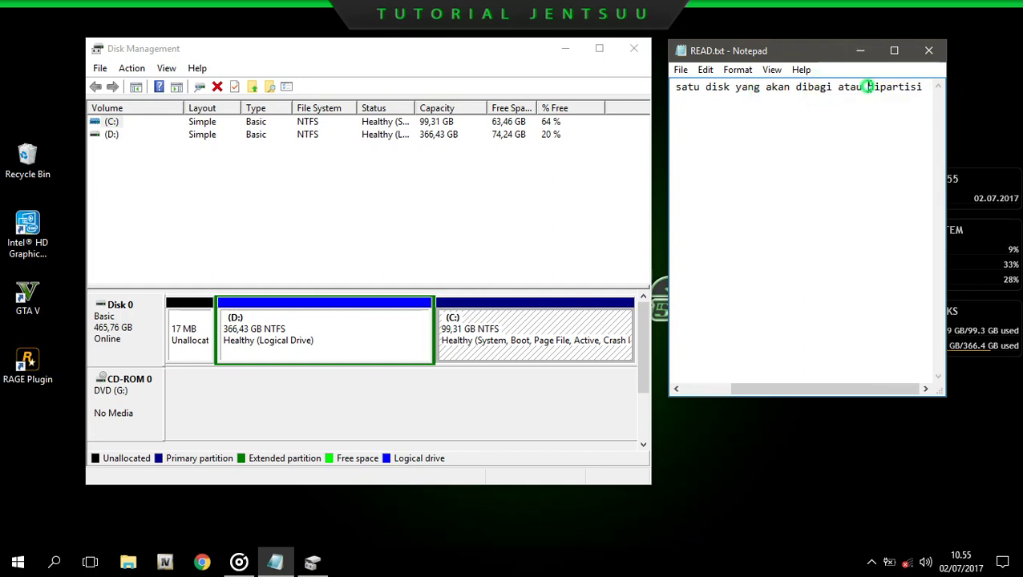
{"action": "left_click", "coordinate": [837, 87]}
{"action": "key", "text": "Return"}
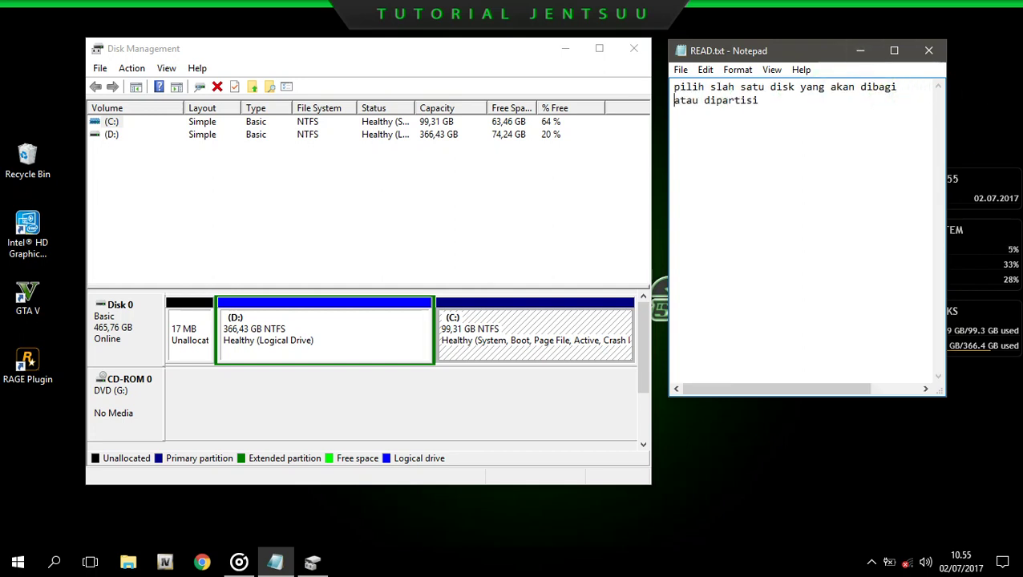
Step: Select the D: volume and open its Shrink Volume settings
{"action": "left_click", "coordinate": [114, 135]}
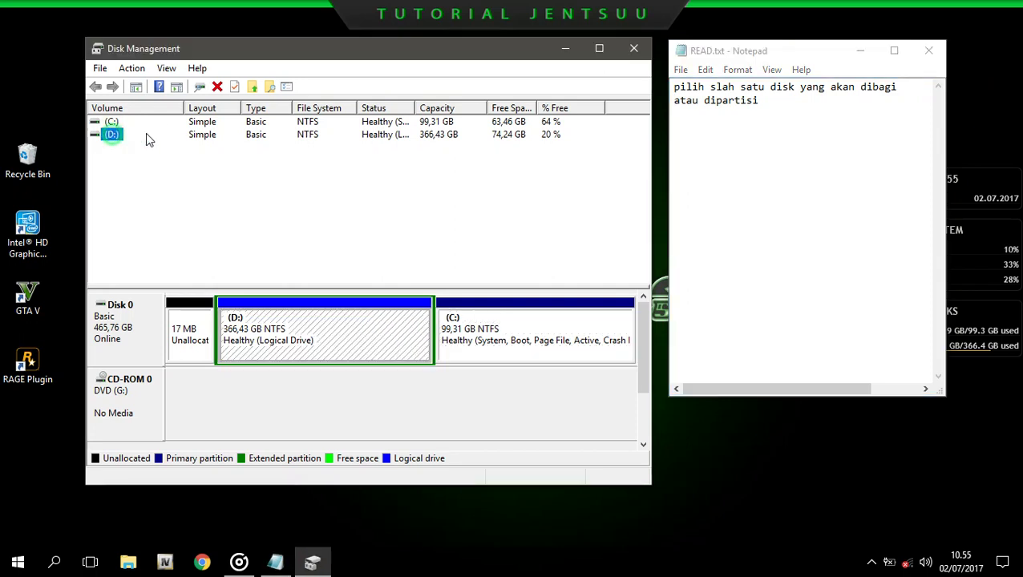
{"action": "left_click", "coordinate": [114, 123]}
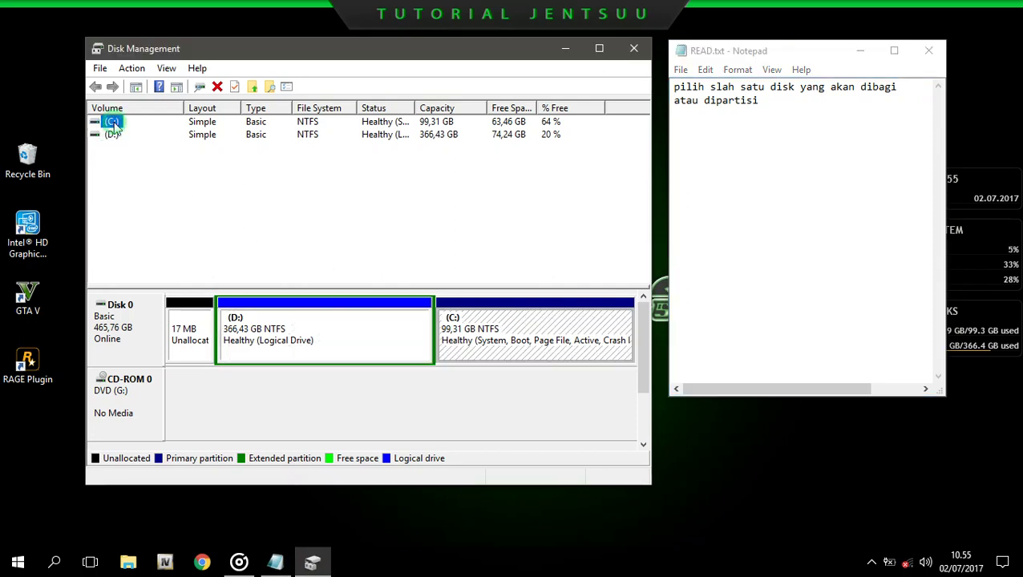
{"action": "left_click", "coordinate": [112, 135]}
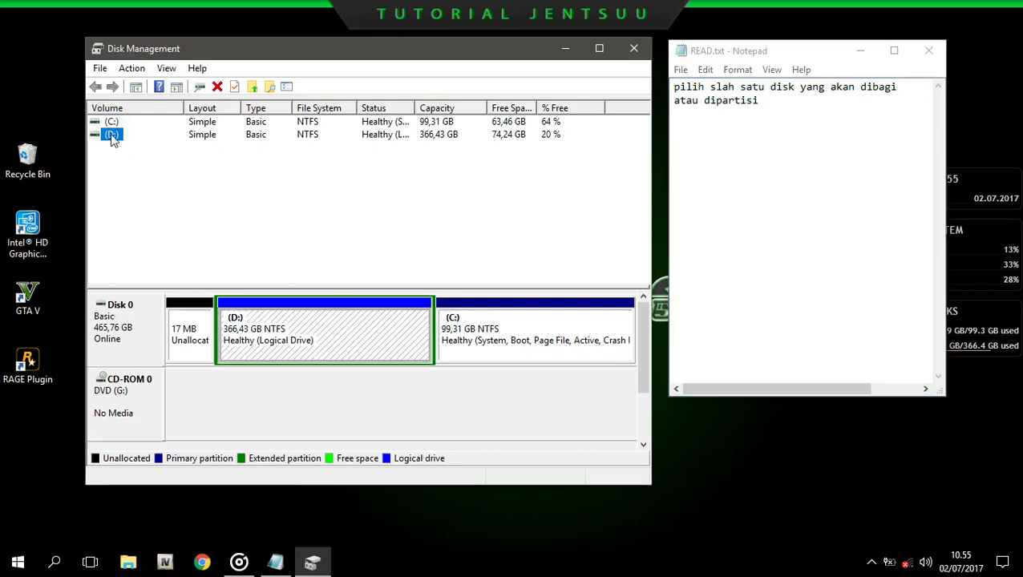
{"action": "right_click", "coordinate": [111, 133]}
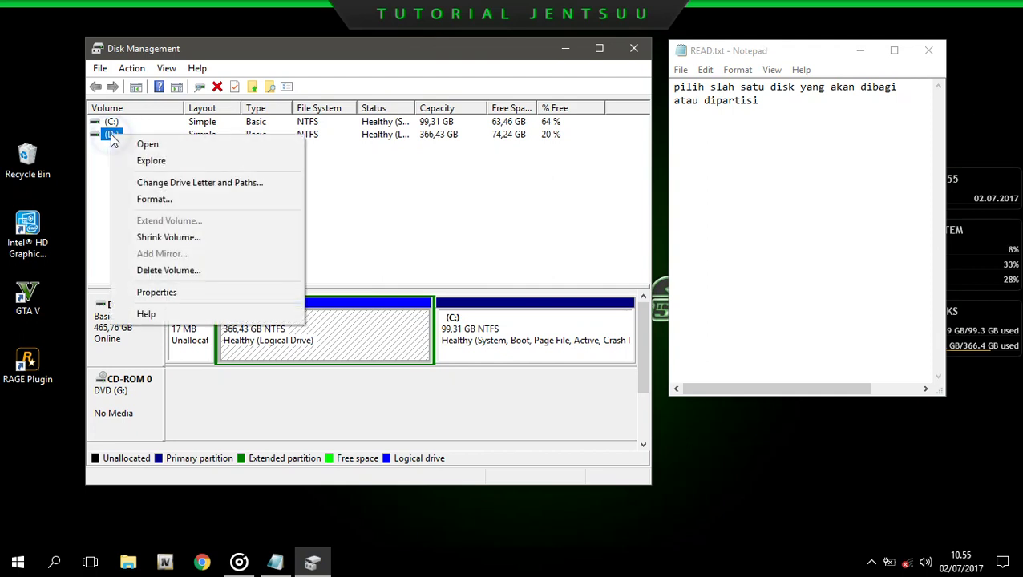
{"action": "left_click", "coordinate": [152, 240]}
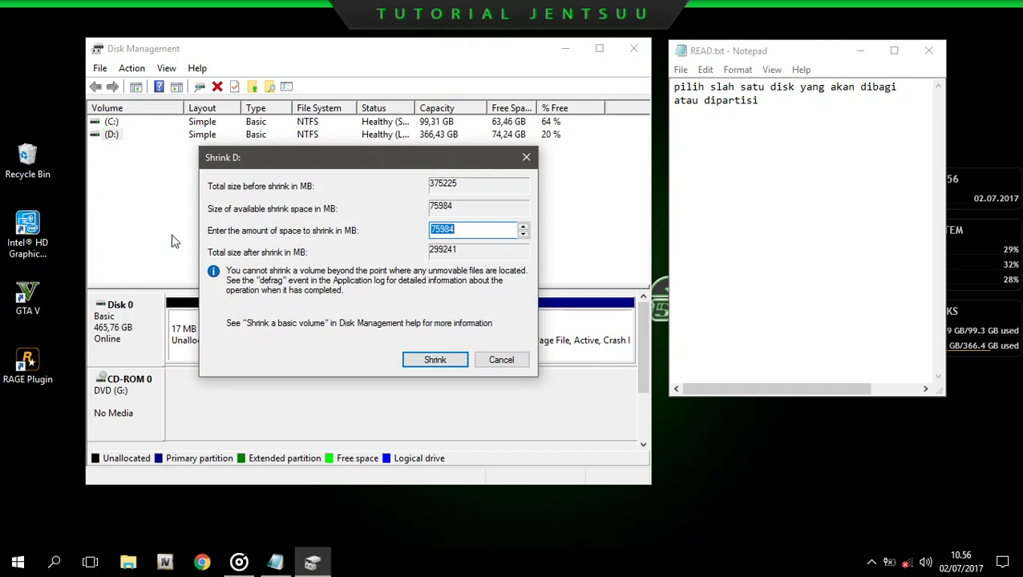
Step: Add the line "sekarang tentukan jumlah partisi yang baru" below the existing text in the READ.txt note
{"action": "left_click", "coordinate": [727, 126]}
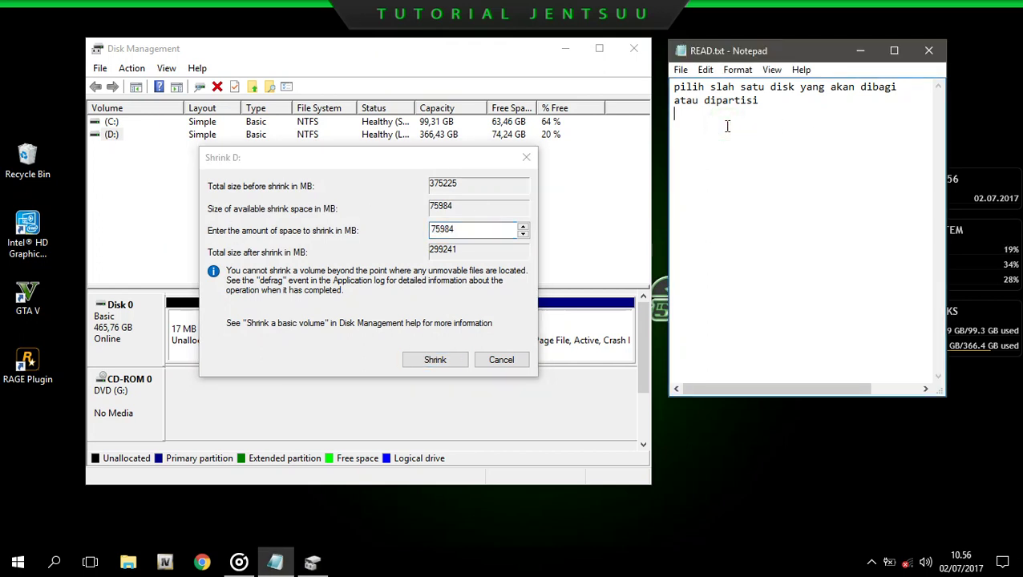
{"action": "type", "text": "sekarang tentu"}
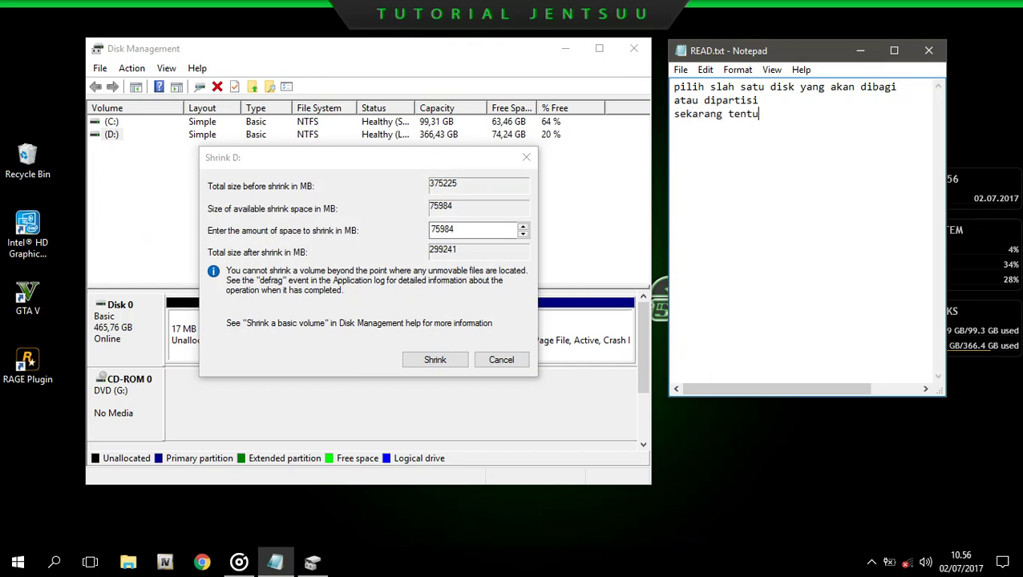
{"action": "type", "text": "kan jumlah"}
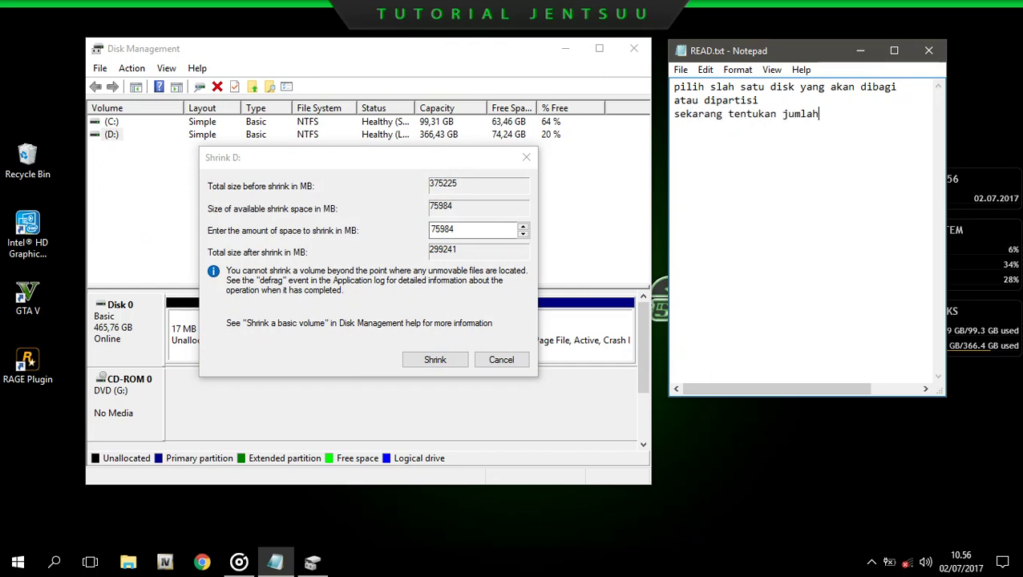
{"action": "type", "text": " partisi yang baru"}
{"action": "key", "text": "Return"}
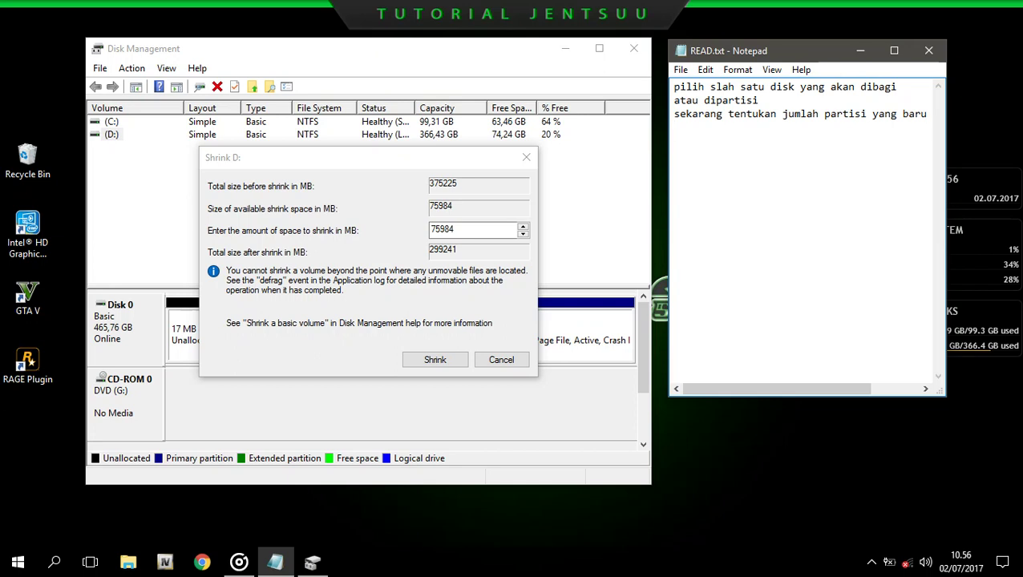
Step: Add the lines "misalnya saya akan buat" and "15 GB" to the end of the note
{"action": "type", "text": "misalnya saya akan "}
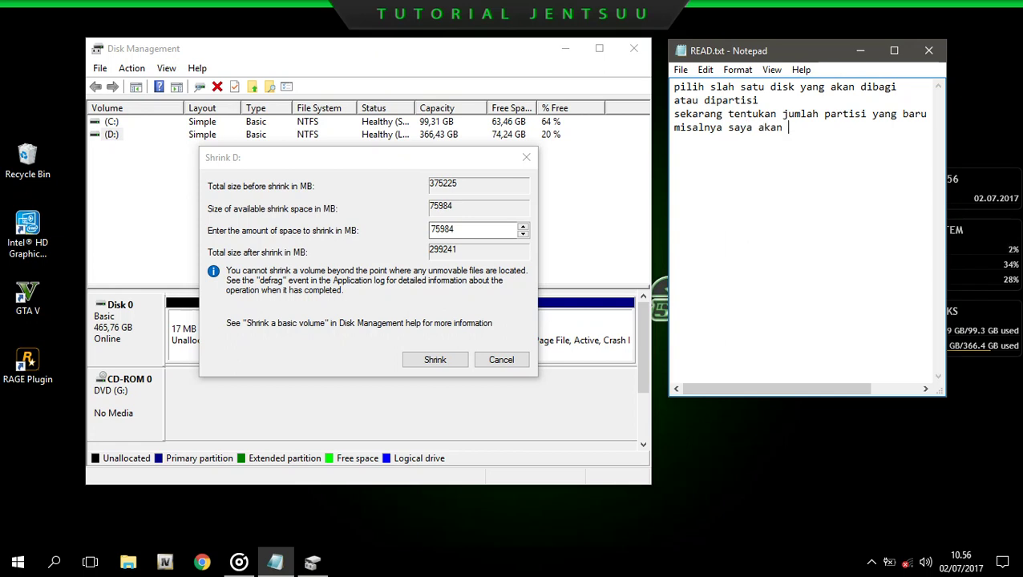
{"action": "type", "text": "bua"}
{"action": "type", "text": "15"}
{"action": "type", "text": " GB ja"}
{"action": "type", "text": "di"}
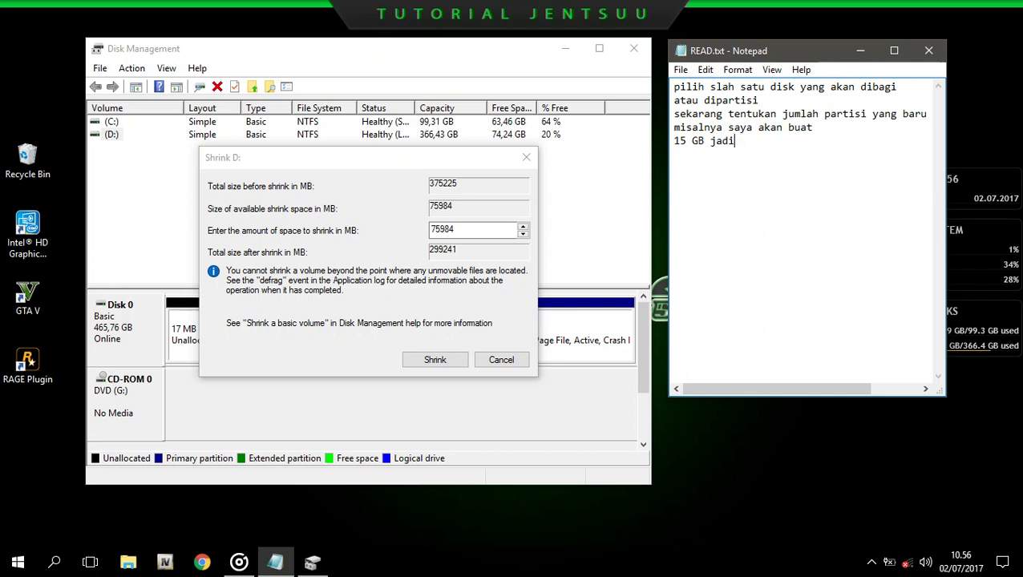
{"action": "key", "text": "BackSpace"}
{"action": "key", "text": "BackSpace"}
{"action": "key", "text": "BackSpace"}
{"action": "key", "text": "BackSpace"}
Step: Search the installed apps for "ka", open Kalkulator and place it next to the note
{"action": "left_click", "coordinate": [17, 563]}
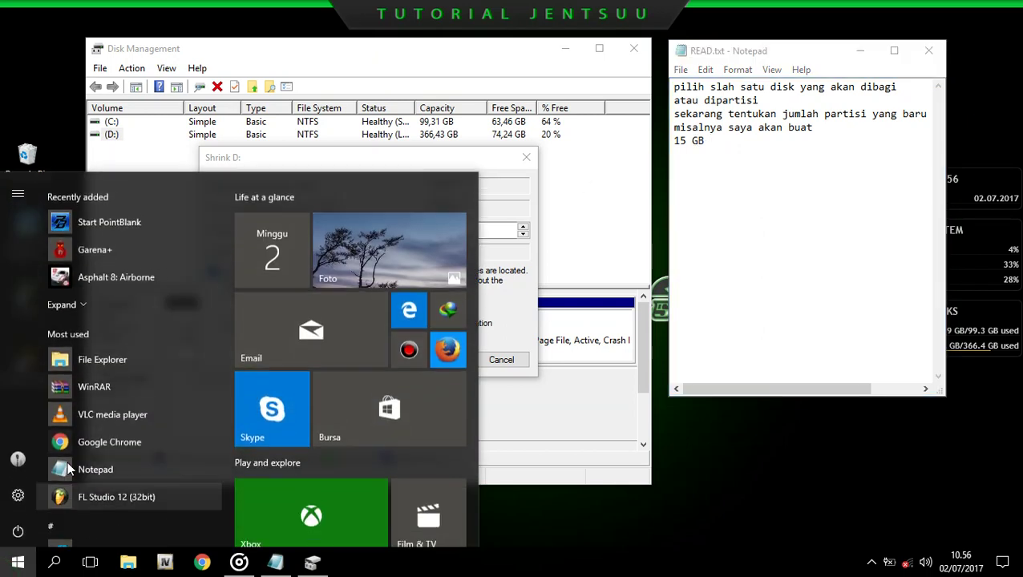
{"action": "scroll", "coordinate": [316, 442], "scroll_direction": "down", "scroll_amount": 3}
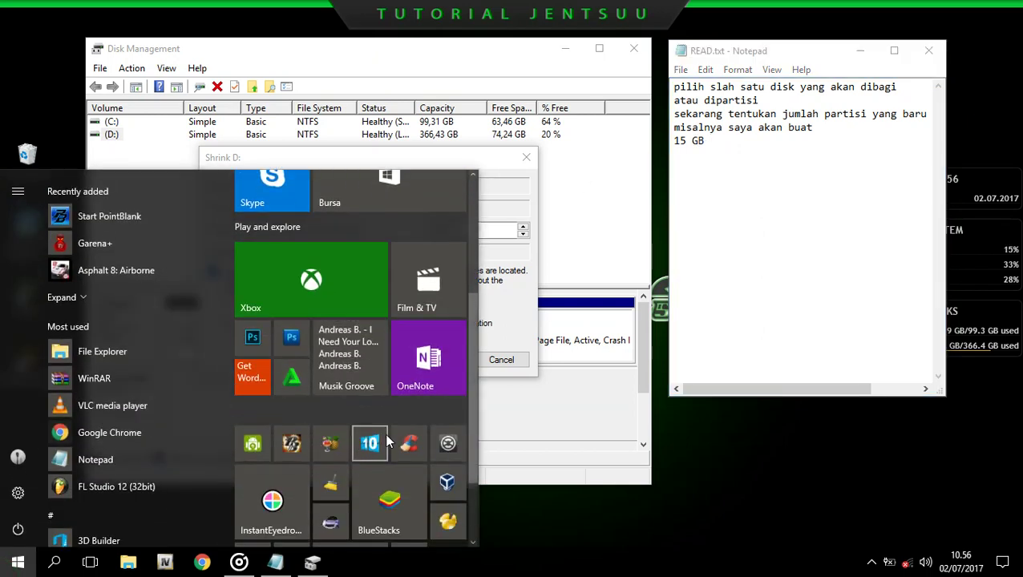
{"action": "scroll", "coordinate": [377, 441], "scroll_direction": "down", "scroll_amount": 1}
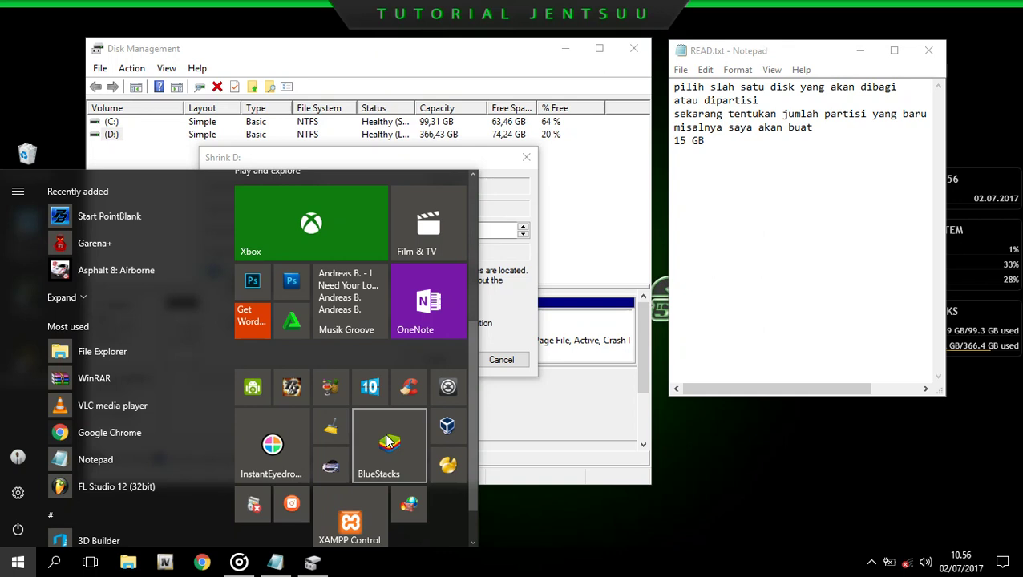
{"action": "scroll", "coordinate": [387, 441], "scroll_direction": "up", "scroll_amount": 3}
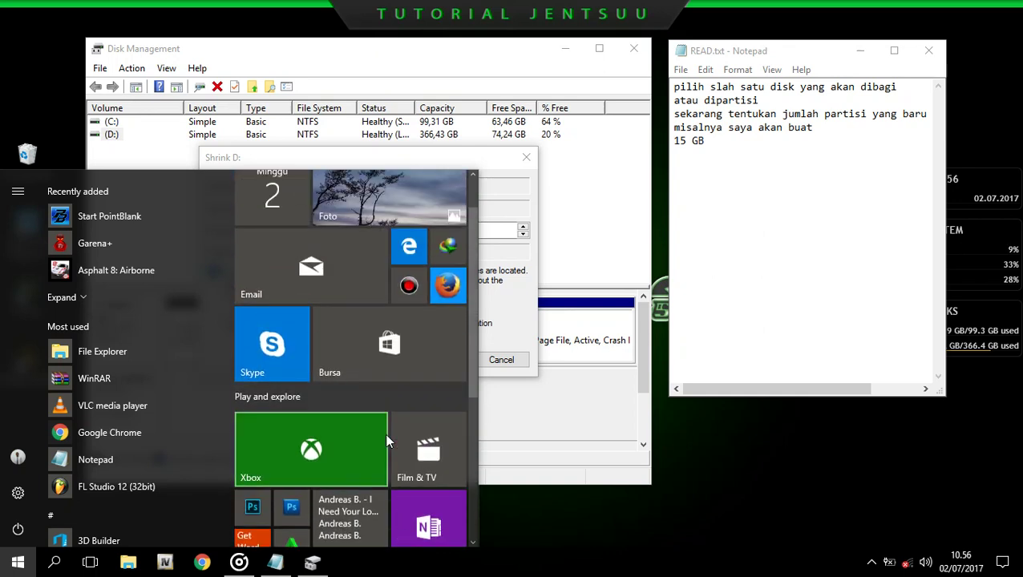
{"action": "scroll", "coordinate": [384, 433], "scroll_direction": "up", "scroll_amount": 1}
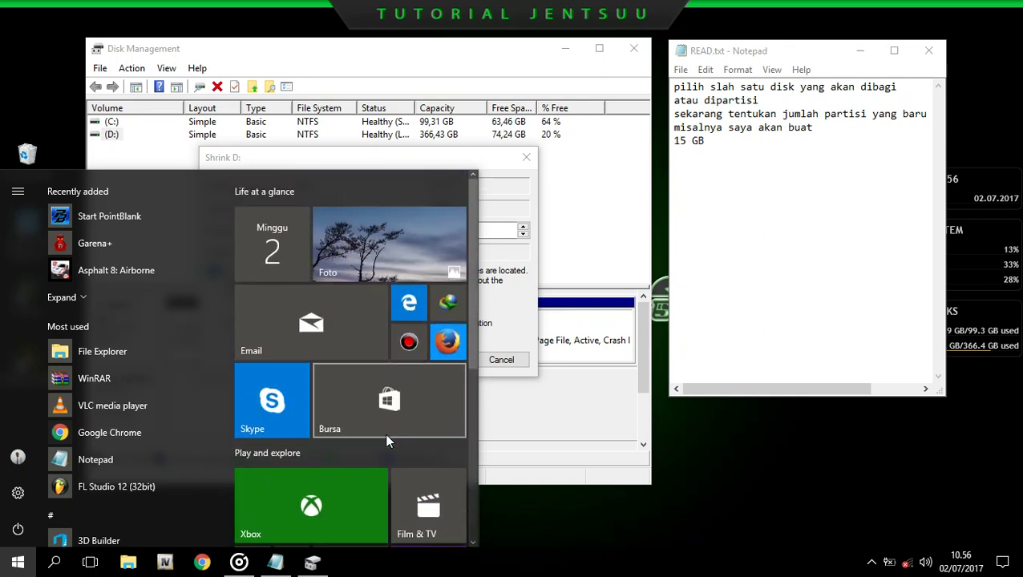
{"action": "scroll", "coordinate": [384, 433], "scroll_direction": "down", "scroll_amount": 2}
{"action": "scroll", "coordinate": [384, 433], "scroll_direction": "down", "scroll_amount": 2}
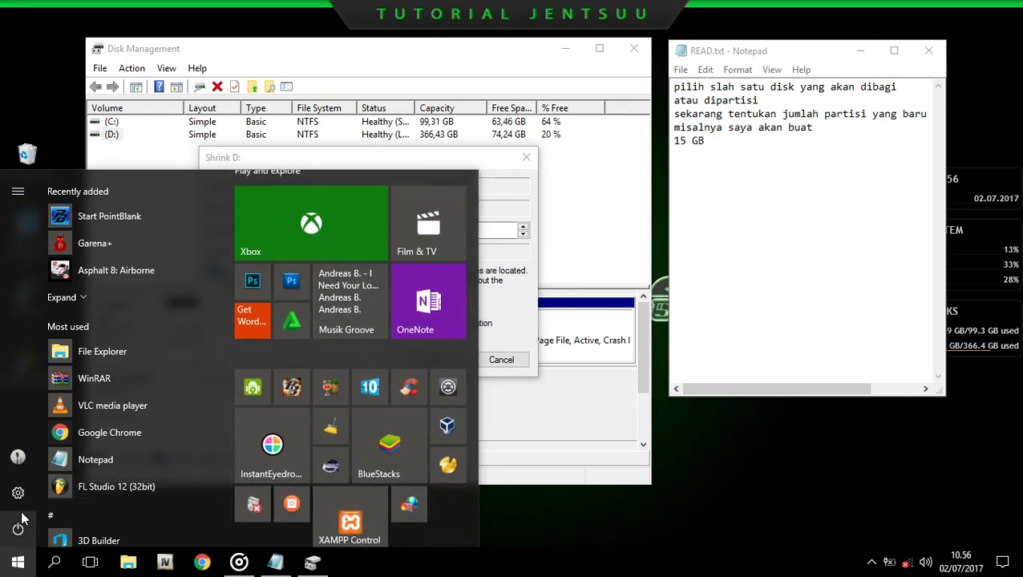
{"action": "scroll", "coordinate": [44, 519], "scroll_direction": "down", "scroll_amount": 3}
{"action": "scroll", "coordinate": [44, 519], "scroll_direction": "down", "scroll_amount": 5}
{"action": "type", "text": "k"}
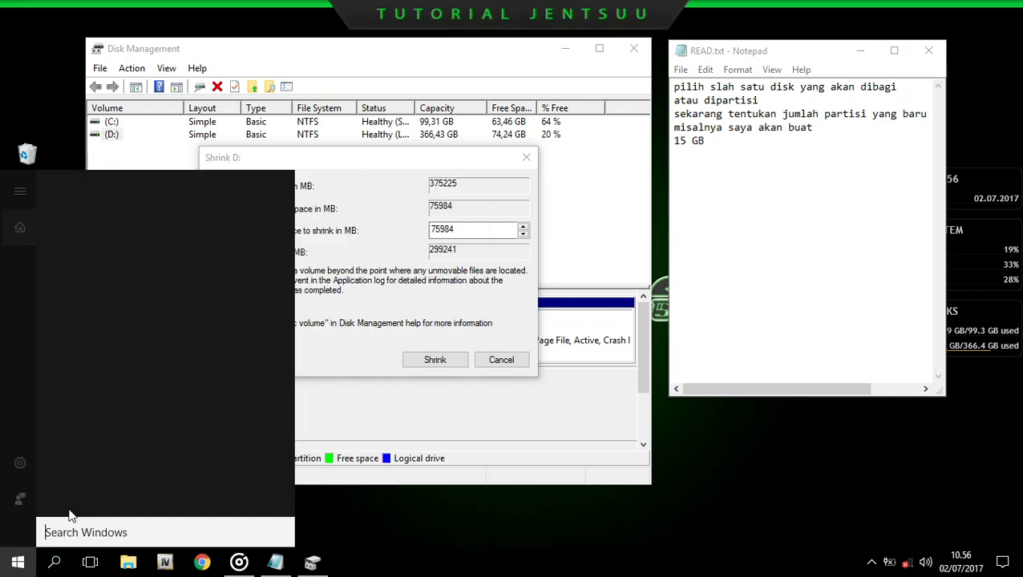
{"action": "type", "text": "a"}
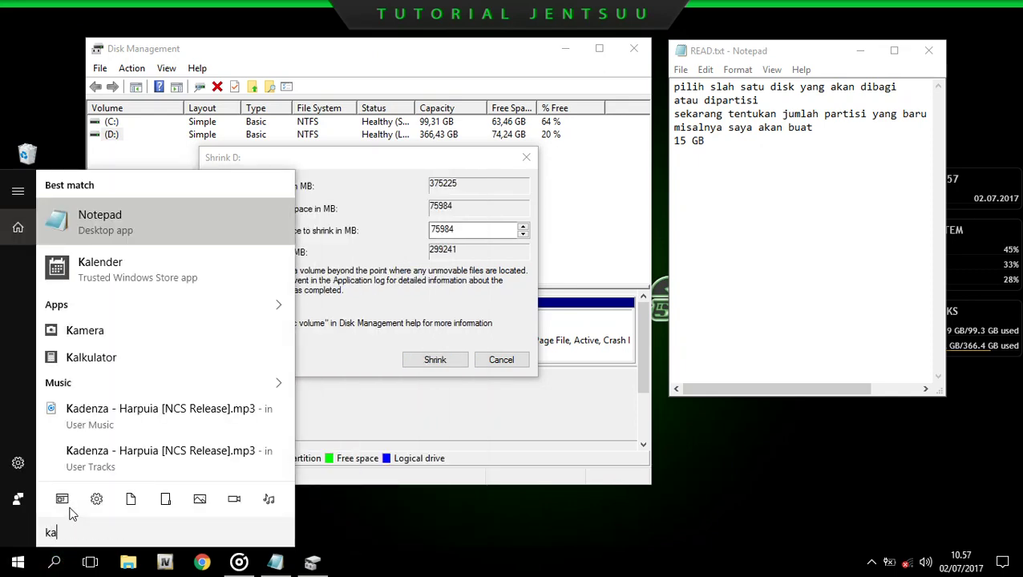
{"action": "left_click", "coordinate": [178, 276]}
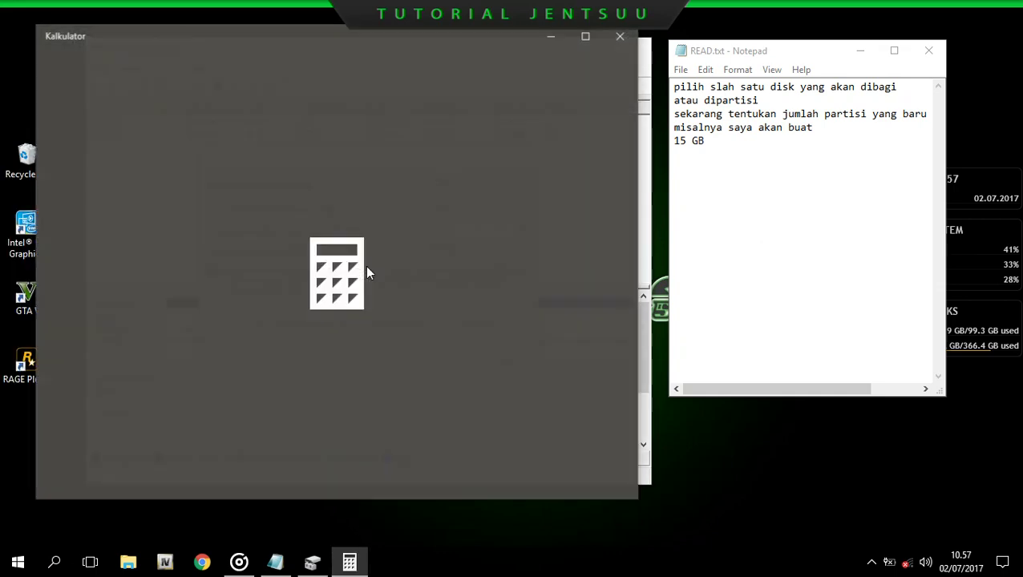
{"action": "left_click_drag", "start_coordinate": [134, 45], "coordinate": [510, 48]}
Step: Highlight the 15 in the note and calculate 15 × 1024 in Kalkulator to convert the partition size to MB
{"action": "left_click", "coordinate": [680, 141]}
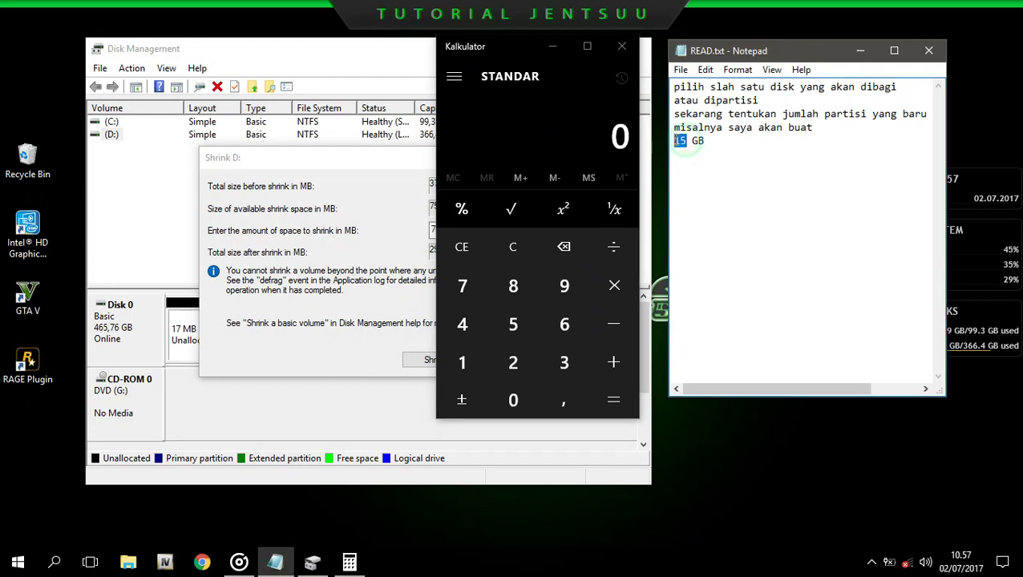
{"action": "double_click", "coordinate": [679, 141]}
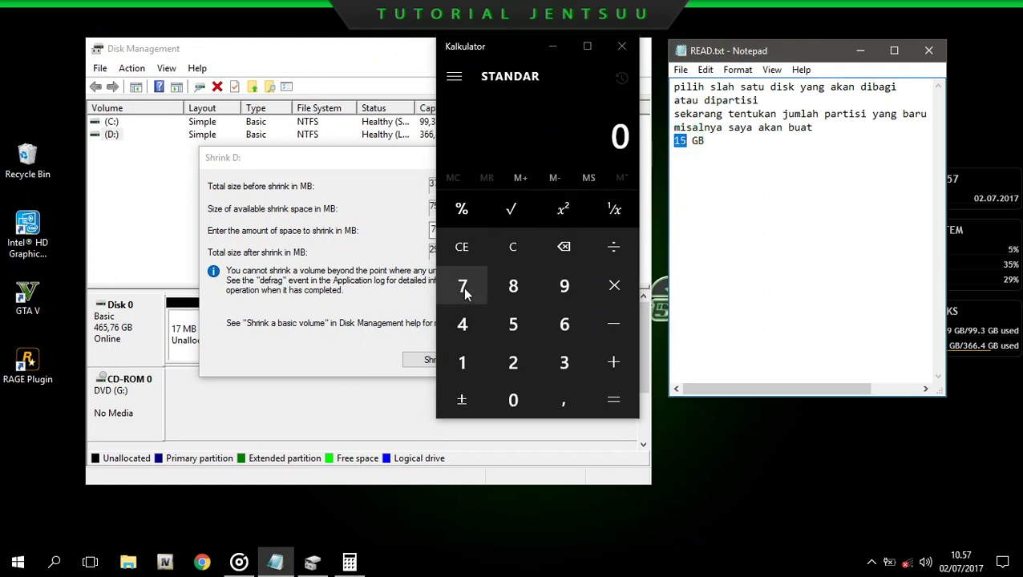
{"action": "left_click", "coordinate": [462, 362]}
{"action": "left_click", "coordinate": [514, 324]}
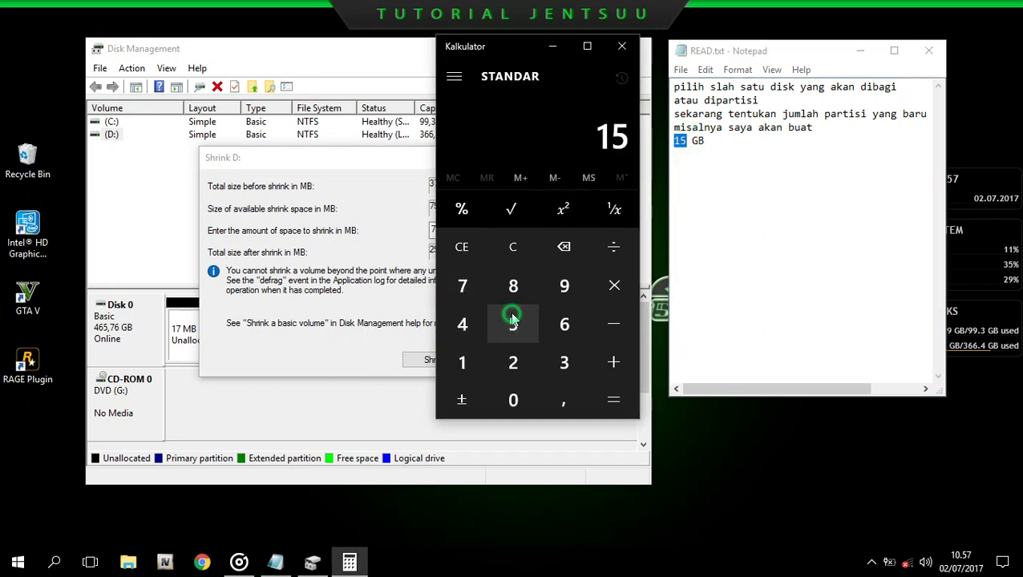
{"action": "left_click", "coordinate": [615, 288]}
{"action": "left_click", "coordinate": [464, 362]}
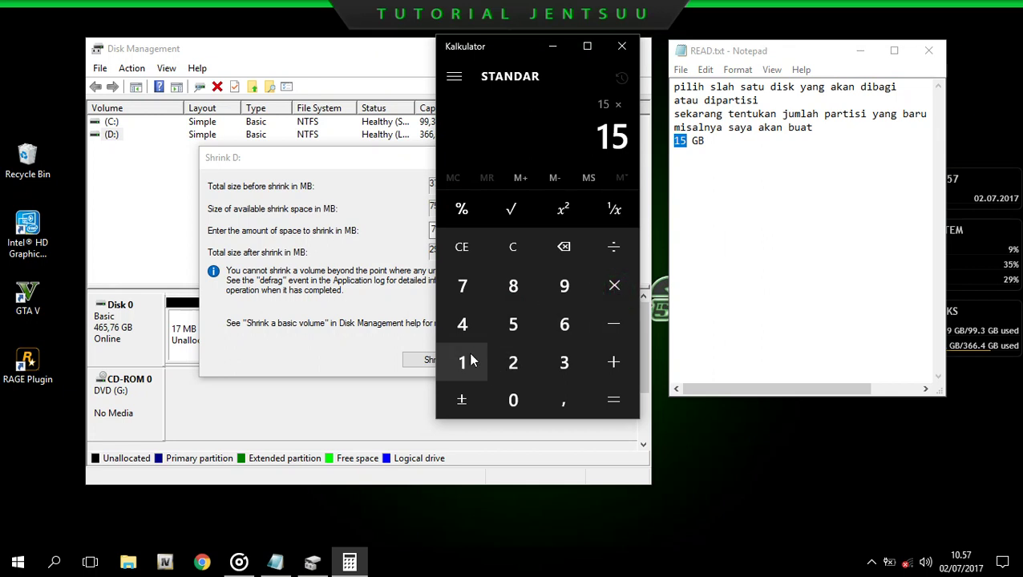
{"action": "left_click", "coordinate": [511, 401]}
{"action": "left_click", "coordinate": [506, 368]}
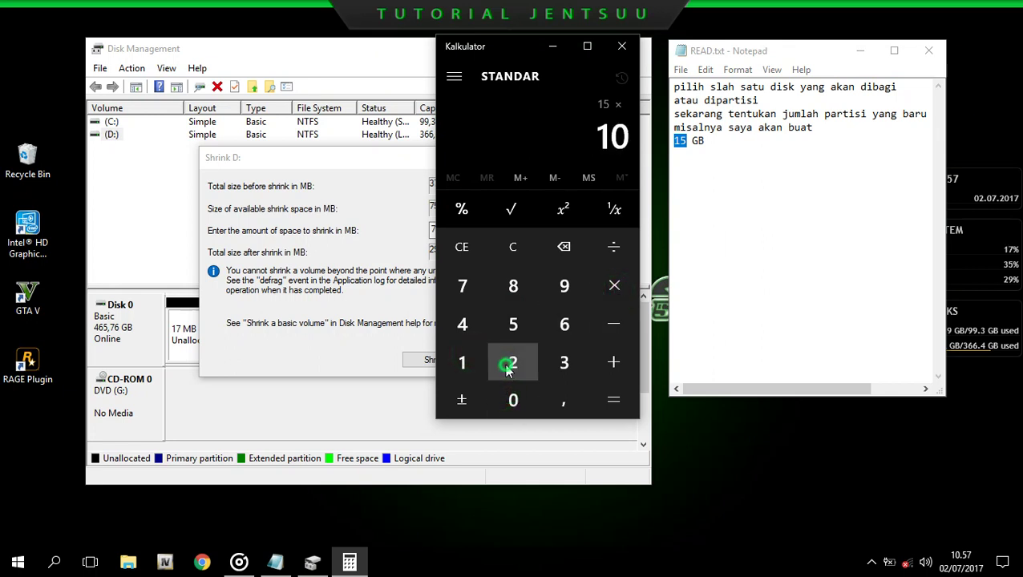
{"action": "left_click", "coordinate": [463, 327]}
{"action": "left_click", "coordinate": [614, 398]}
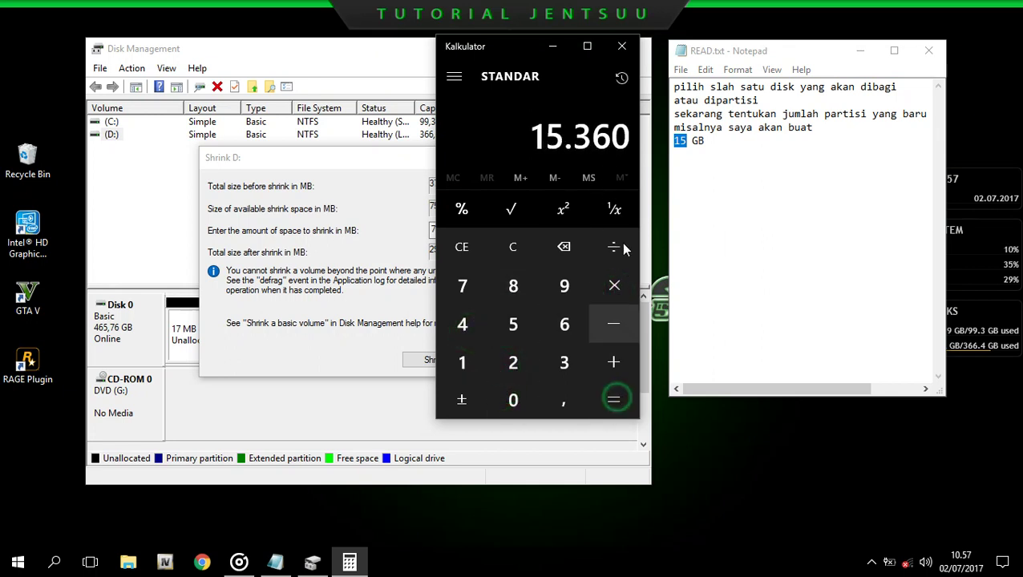
Step: Copy the result 15360 from Kalkulator and paste it as the amount of space to shrink for D:
{"action": "right_click", "coordinate": [580, 138]}
{"action": "left_click", "coordinate": [566, 110]}
{"action": "right_click", "coordinate": [581, 136]}
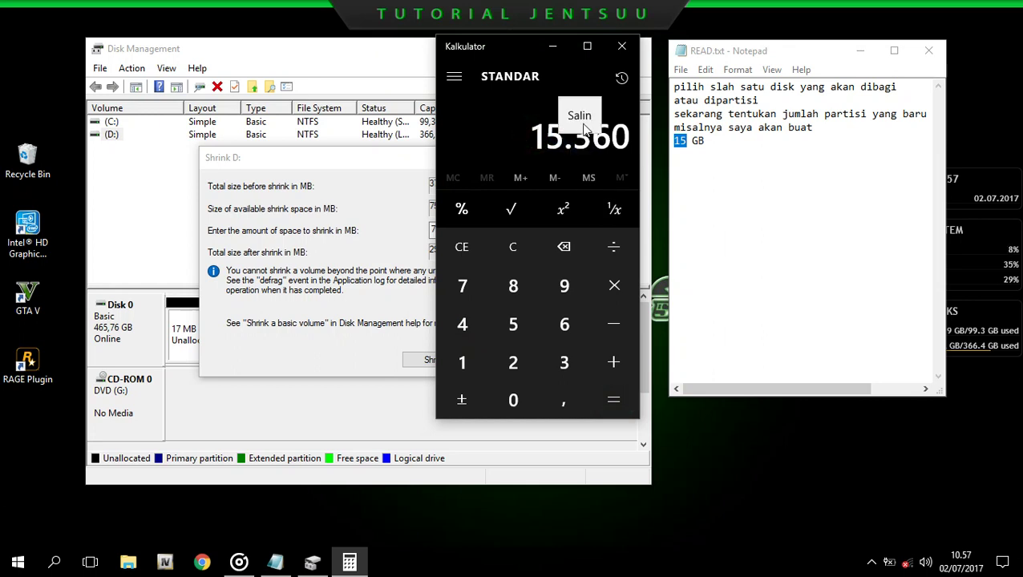
{"action": "left_click", "coordinate": [583, 116]}
{"action": "left_click", "coordinate": [362, 161]}
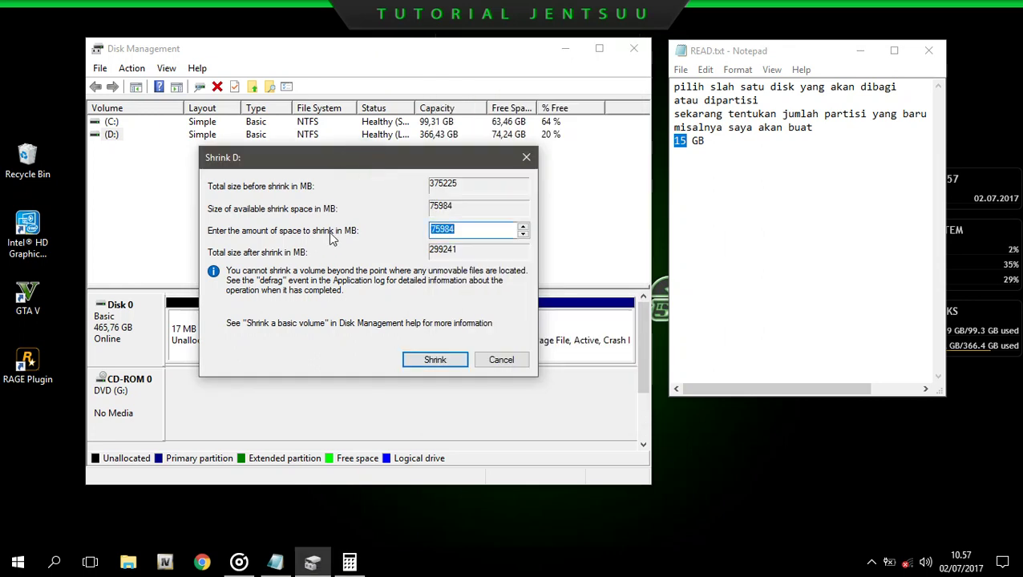
{"action": "left_click_drag", "start_coordinate": [472, 229], "coordinate": [428, 232]}
{"action": "right_click", "coordinate": [462, 229]}
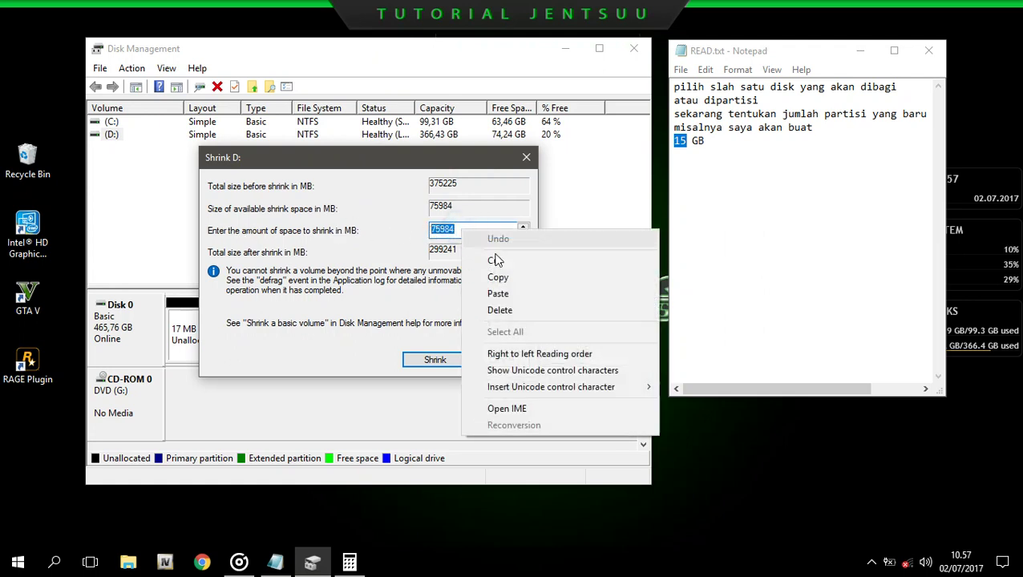
{"action": "left_click", "coordinate": [497, 294]}
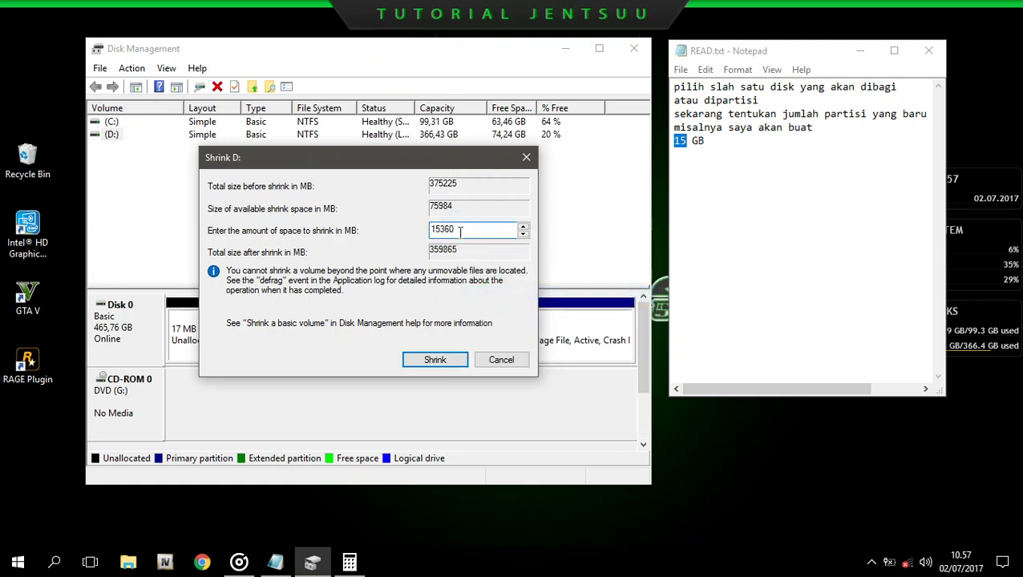
{"action": "left_click_drag", "start_coordinate": [466, 229], "coordinate": [429, 230]}
{"action": "left_click", "coordinate": [461, 229]}
Step: Append "lalu klik shrink" after "15 GB" in the READ.txt note
{"action": "left_click", "coordinate": [721, 143]}
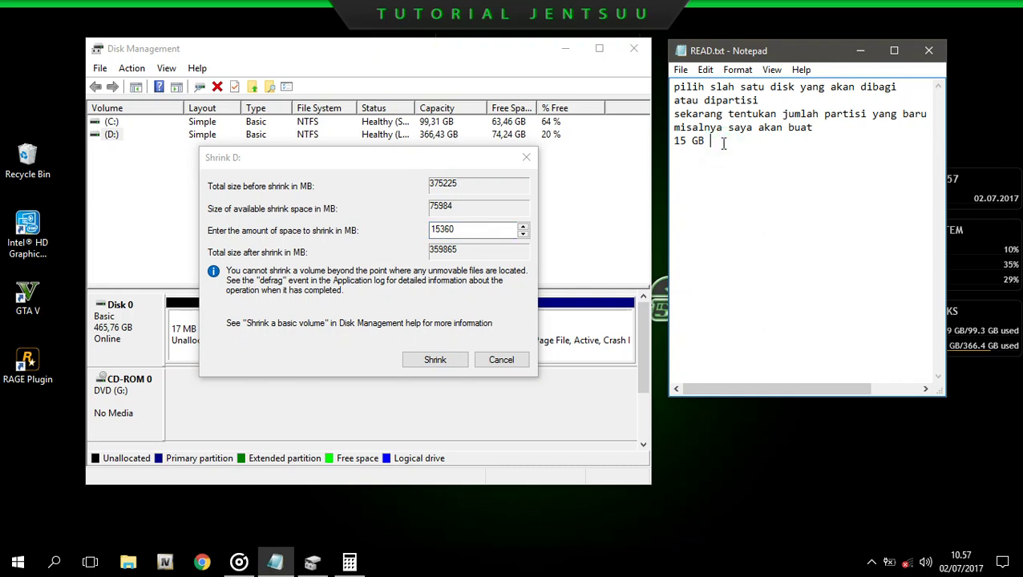
{"action": "type", "text": "lalu klik shrink"}
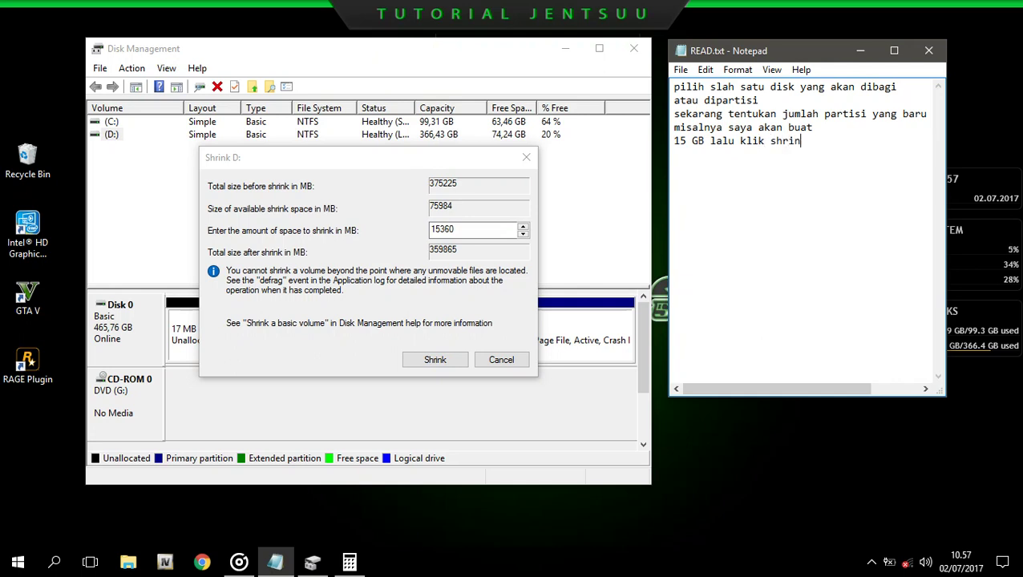
Step: Shrink the D: volume by the entered 15360 MB
{"action": "double_click", "coordinate": [464, 229]}
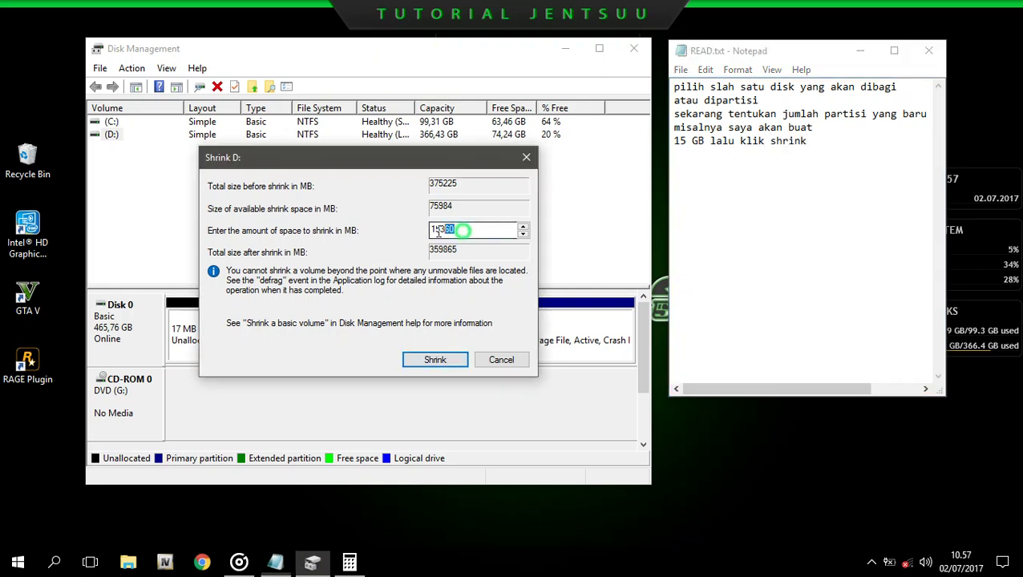
{"action": "left_click", "coordinate": [464, 230]}
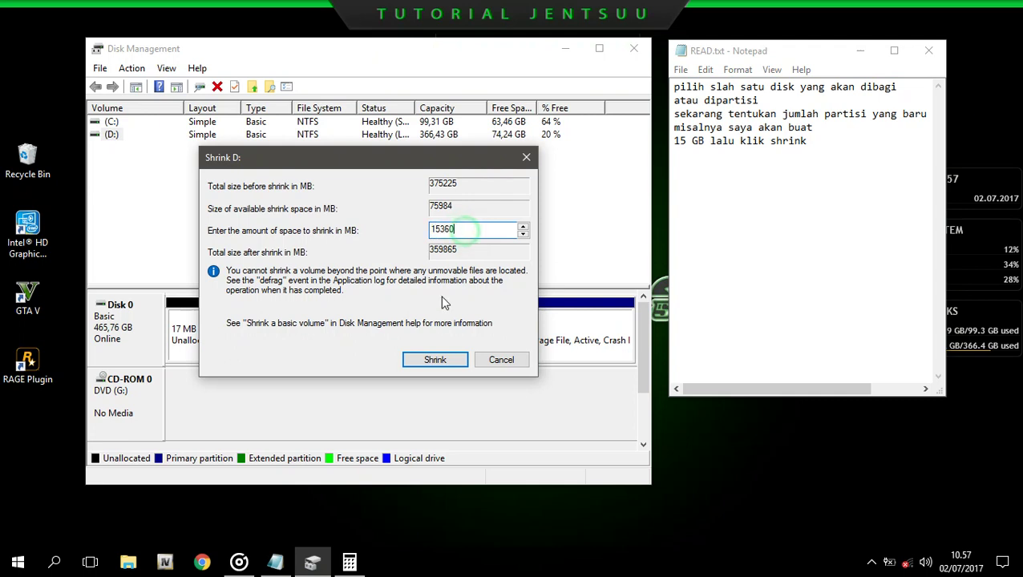
{"action": "left_click", "coordinate": [435, 360]}
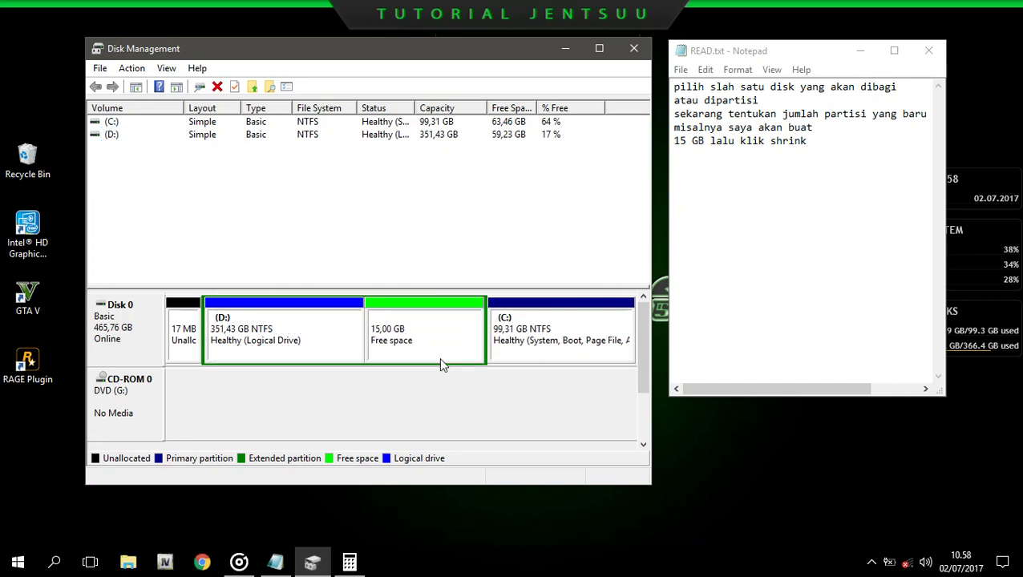
Step: Add the line "nah partisi kosong sudah jadi" at the end of the READ.txt note
{"action": "left_click", "coordinate": [843, 146]}
{"action": "key", "text": "Return"}
{"action": "type", "text": "na"}
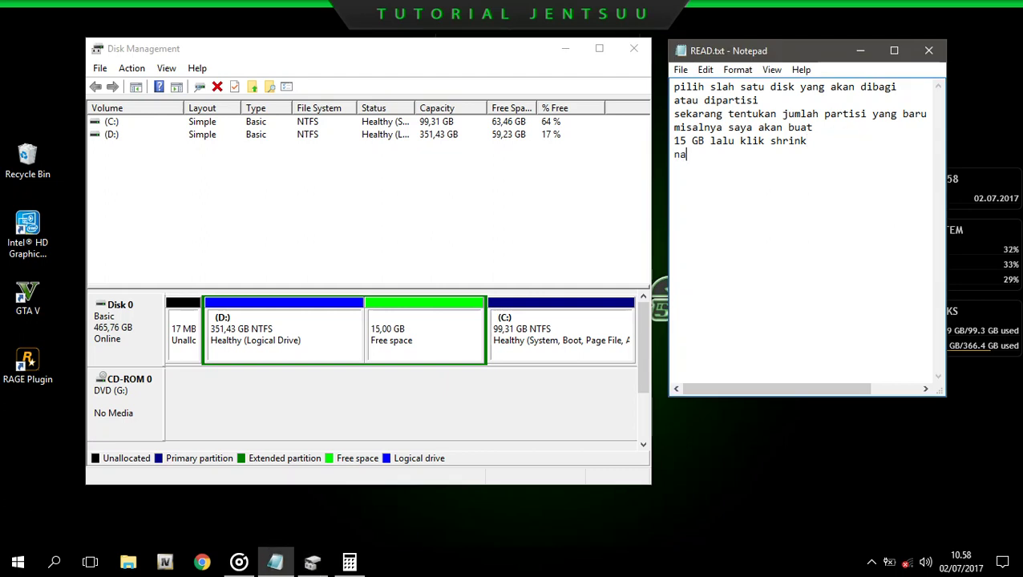
{"action": "type", "text": "h partisi kosong sudaj"}
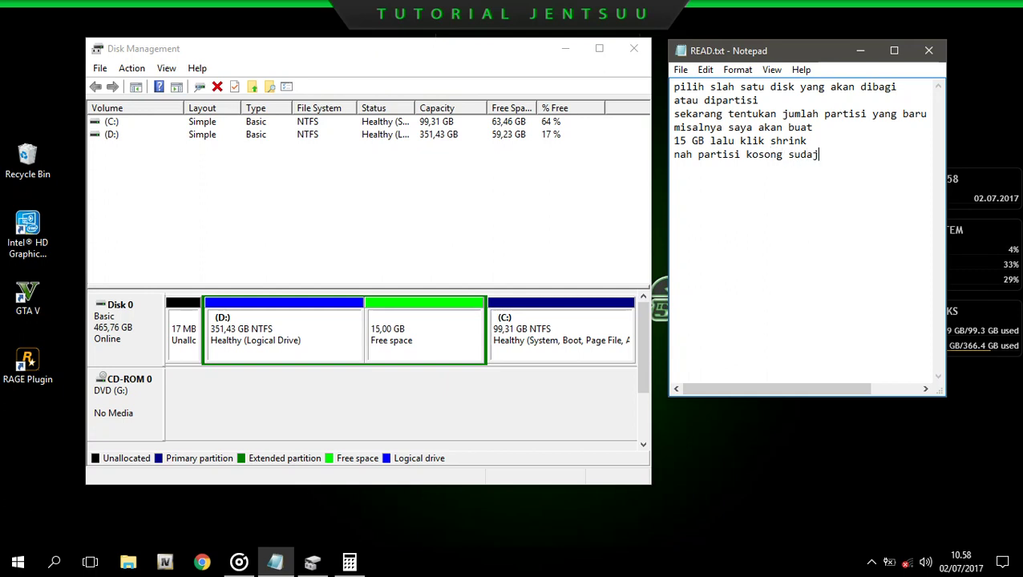
{"action": "key", "text": "BackSpace"}
{"action": "type", "text": "h jadi"}
Step: Add the line "klik kanan pada partisi kosong" at the end of the READ.txt note
{"action": "right_click", "coordinate": [420, 332]}
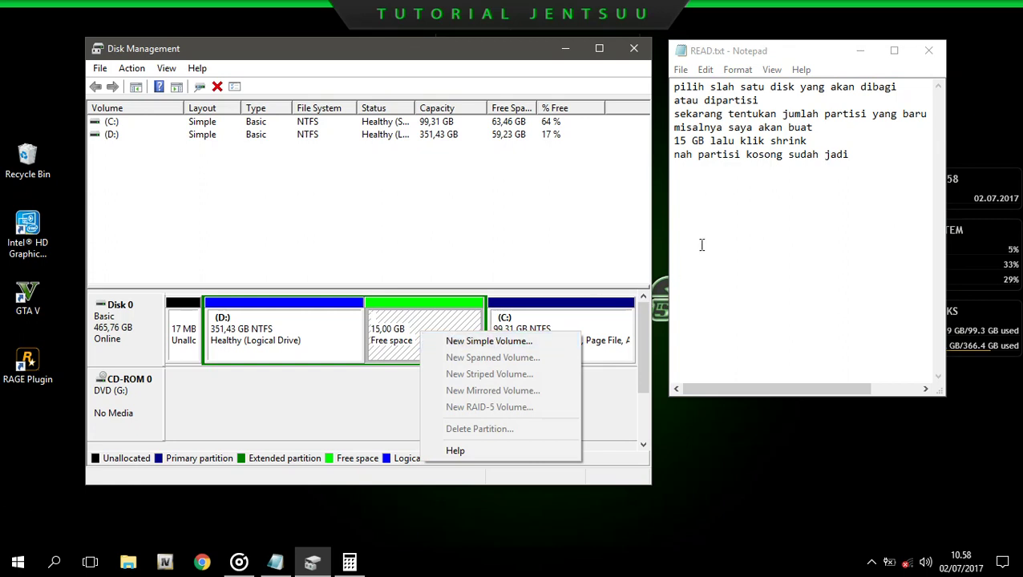
{"action": "left_click", "coordinate": [866, 157]}
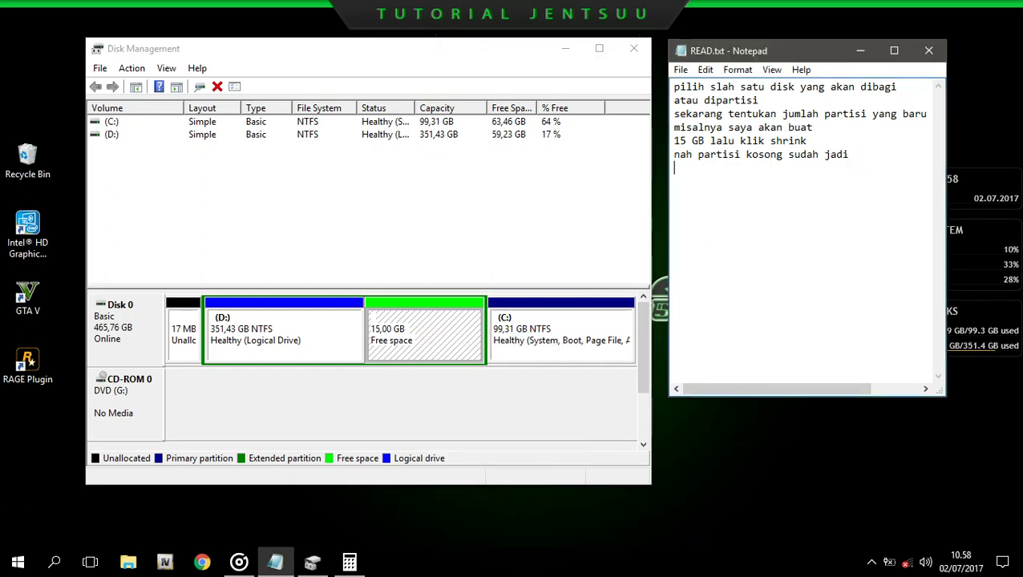
{"action": "key", "text": "Return"}
{"action": "type", "text": "kli"}
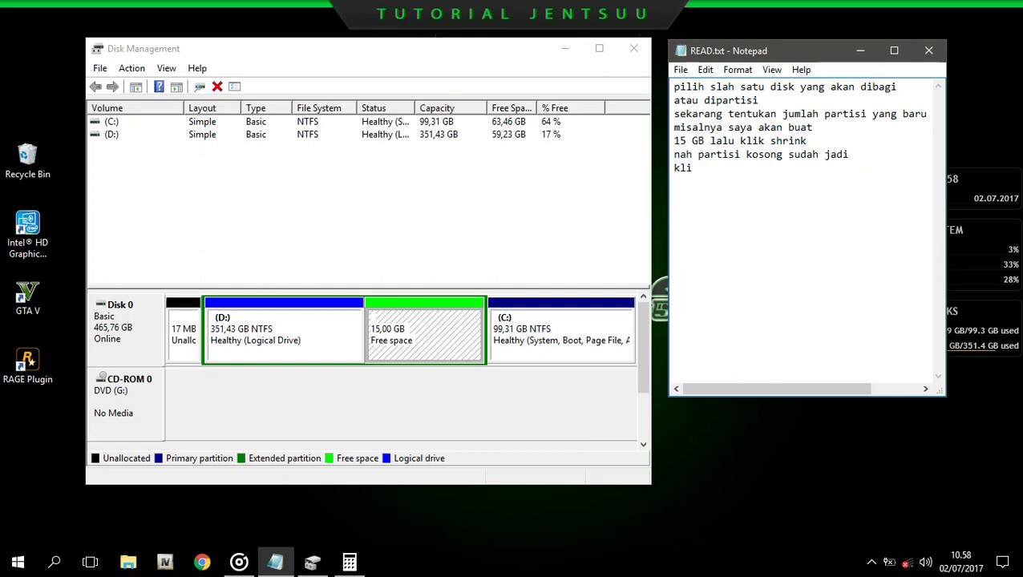
{"action": "type", "text": "k kanan pada partis"}
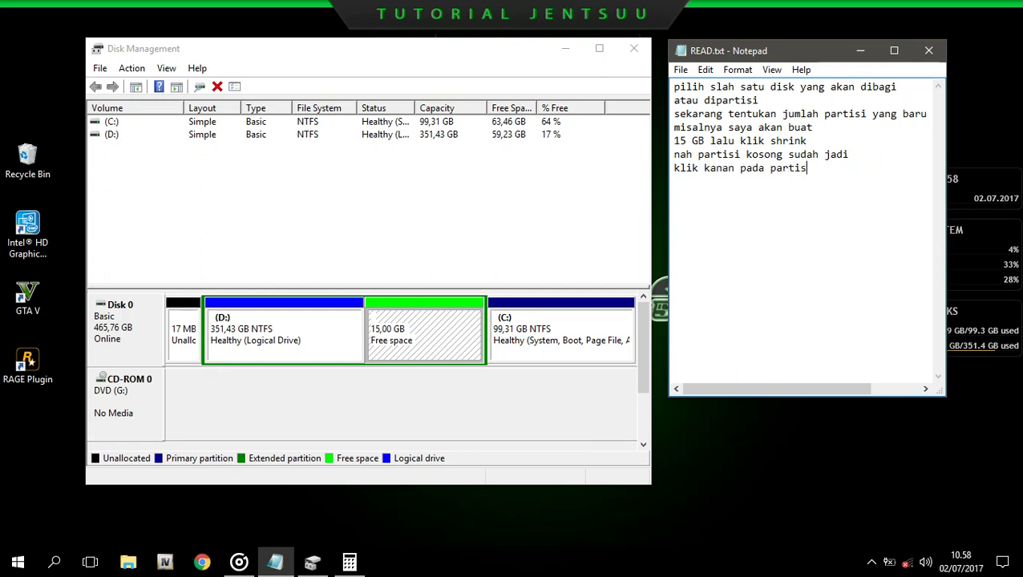
{"action": "type", "text": "i kosong"}
Step: Start a new simple volume in the 15 GB free space of Disk 0, accepting a size of 15360 MB and drive letter E
{"action": "right_click", "coordinate": [402, 331]}
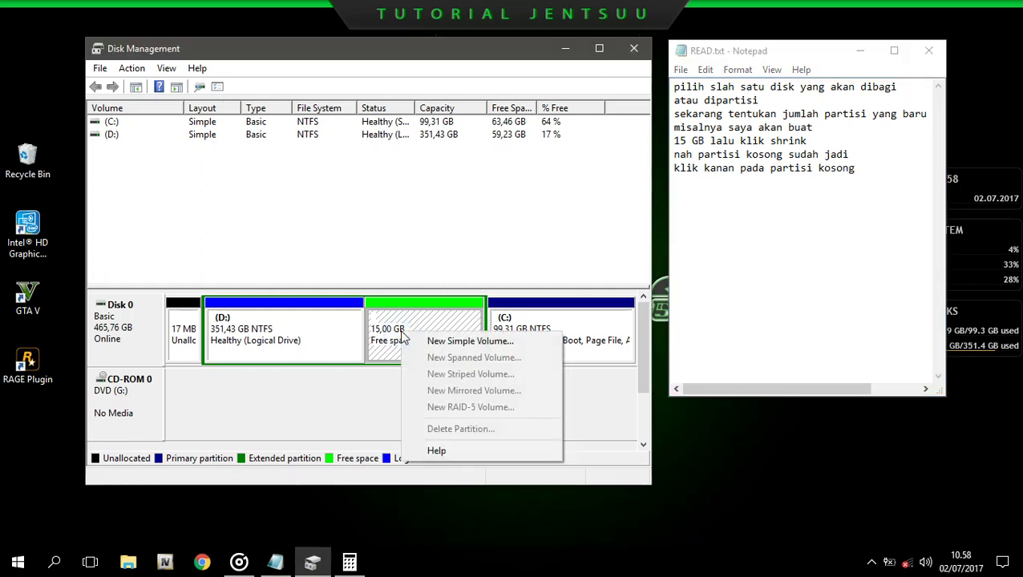
{"action": "left_click", "coordinate": [450, 343]}
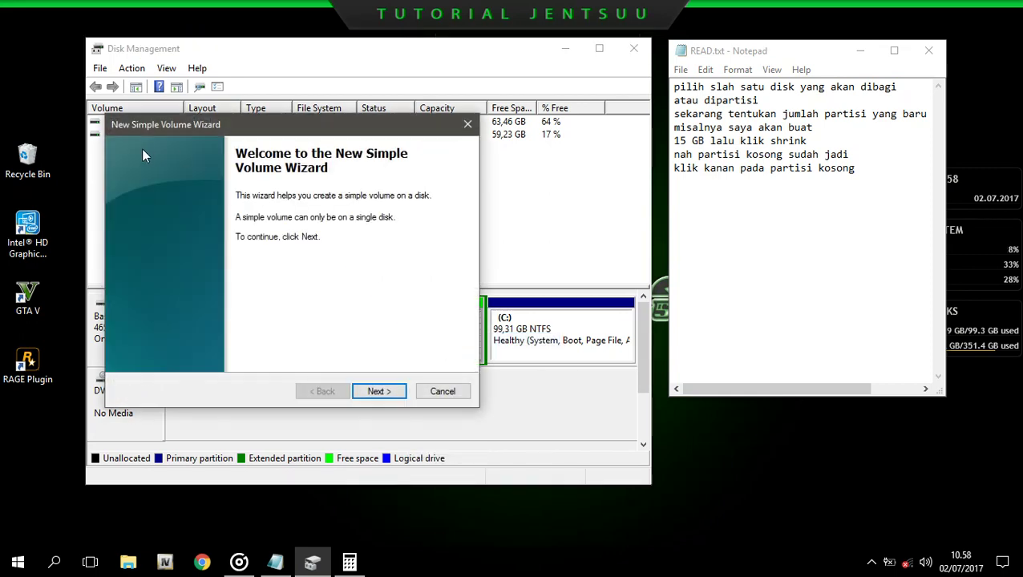
{"action": "left_click_drag", "start_coordinate": [174, 125], "coordinate": [310, 117]}
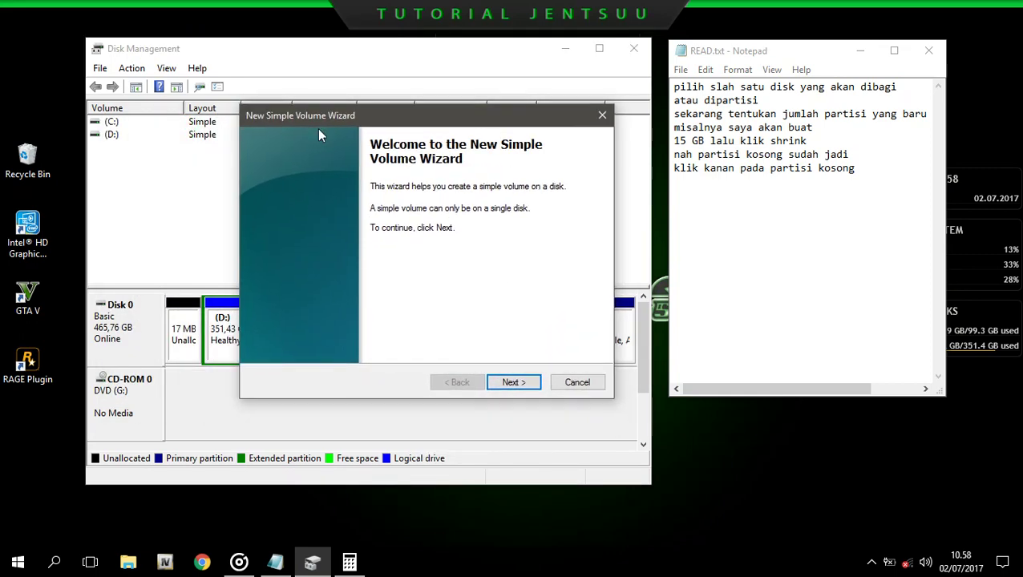
{"action": "left_click", "coordinate": [513, 382]}
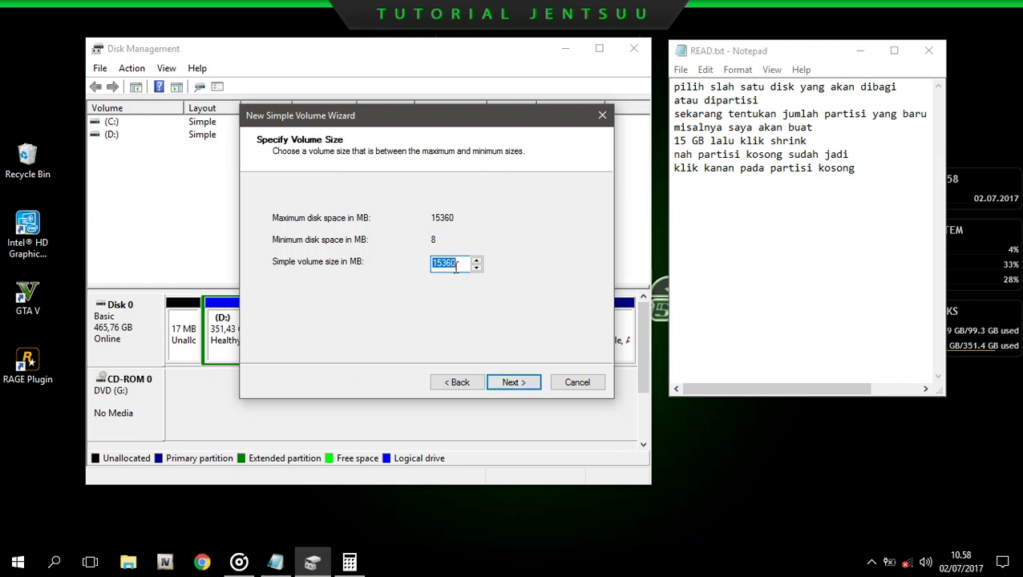
{"action": "left_click", "coordinate": [524, 382]}
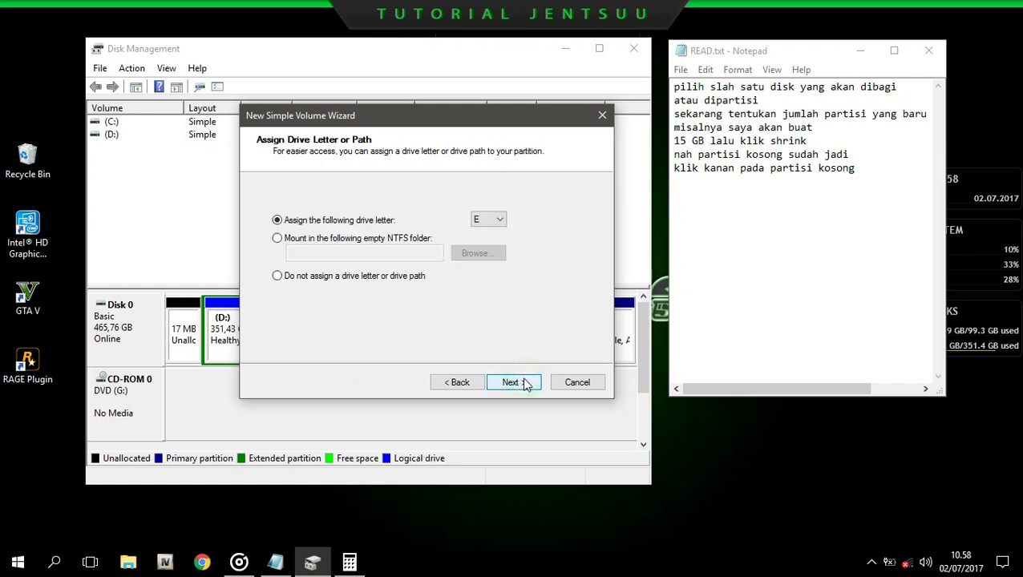
{"action": "left_click", "coordinate": [497, 225]}
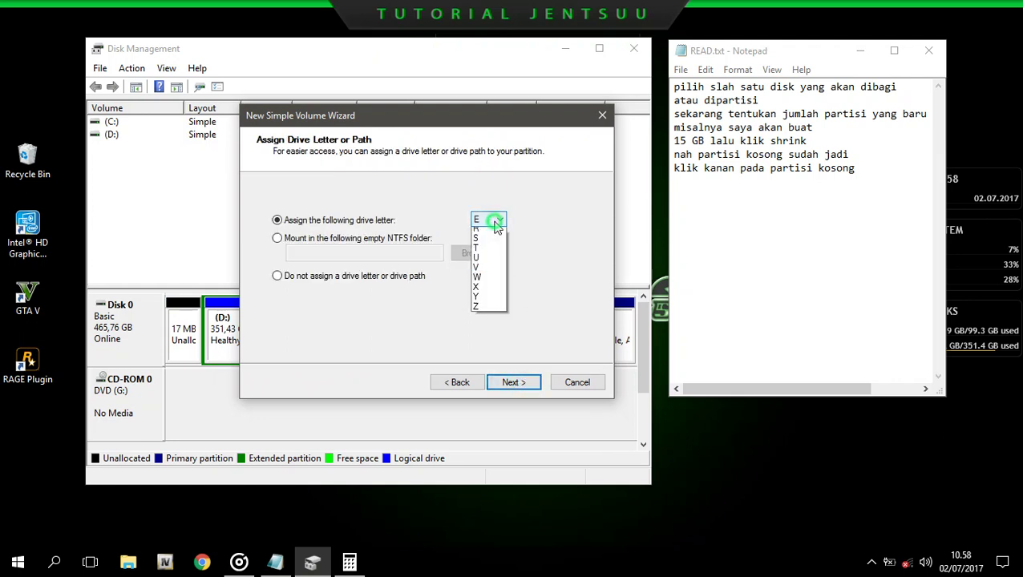
{"action": "left_click", "coordinate": [486, 252]}
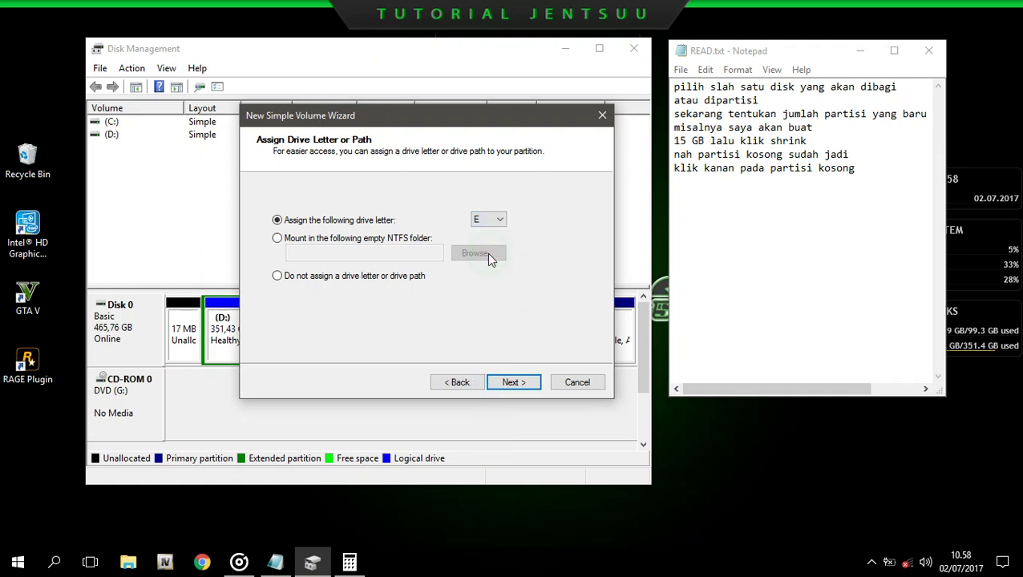
{"action": "left_click", "coordinate": [516, 384]}
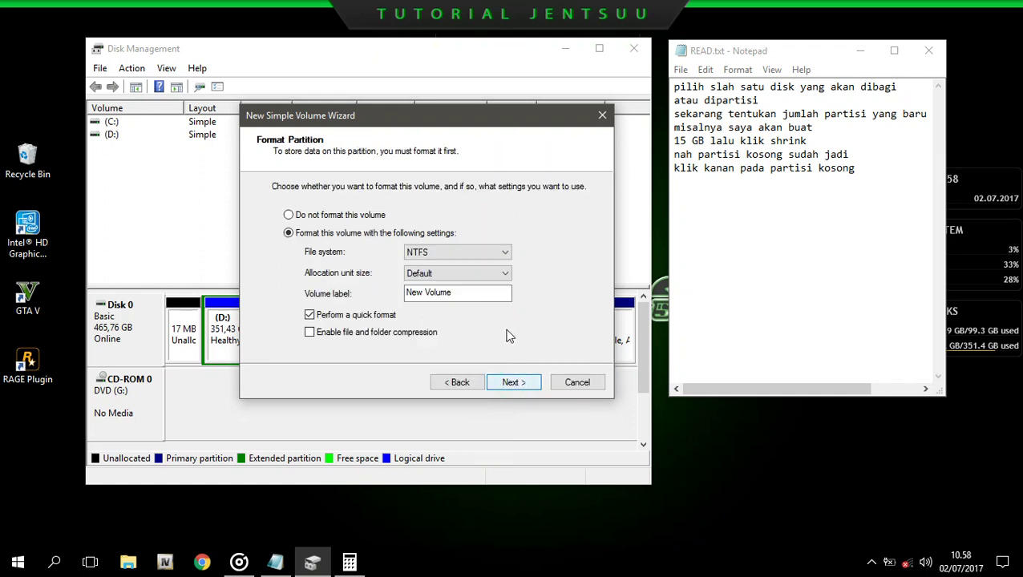
Step: Clear the volume label, keep NTFS with a quick format, and finish creating the new volume
{"action": "left_click_drag", "start_coordinate": [508, 293], "coordinate": [394, 298]}
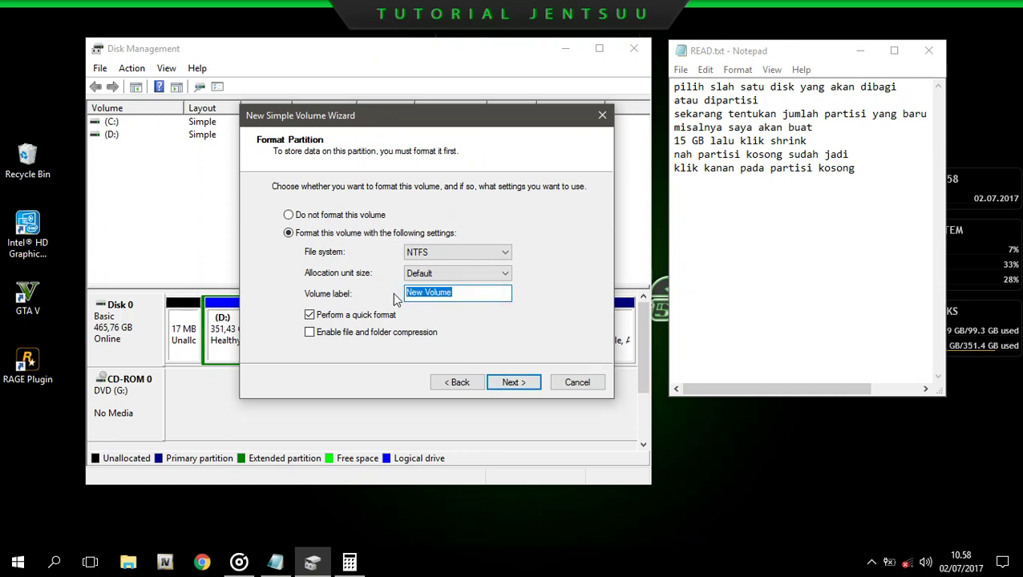
{"action": "key", "text": "BackSpace"}
{"action": "left_click", "coordinate": [513, 382]}
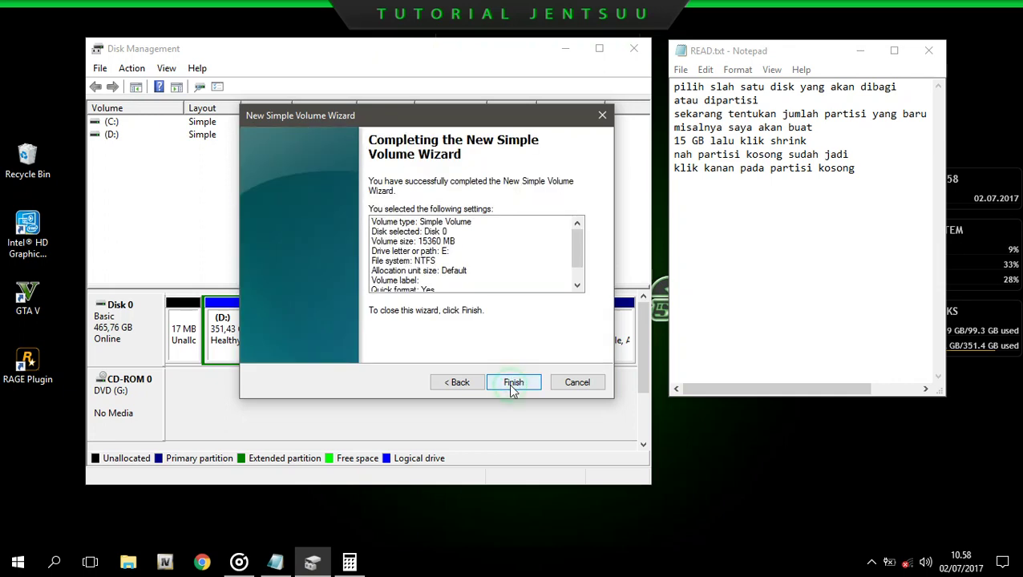
{"action": "left_click", "coordinate": [517, 386]}
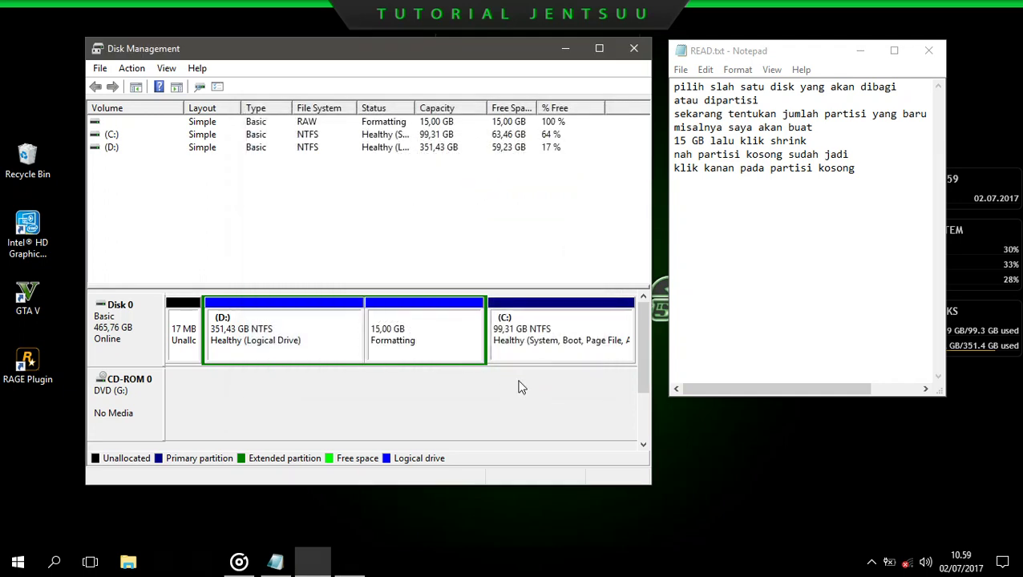
Step: Add the lines "selesai partisi sudah jadi" and "mari cek ke tkp" to the end of the note
{"action": "left_click", "coordinate": [872, 182]}
{"action": "key", "text": "Return"}
{"action": "type", "text": "sel"}
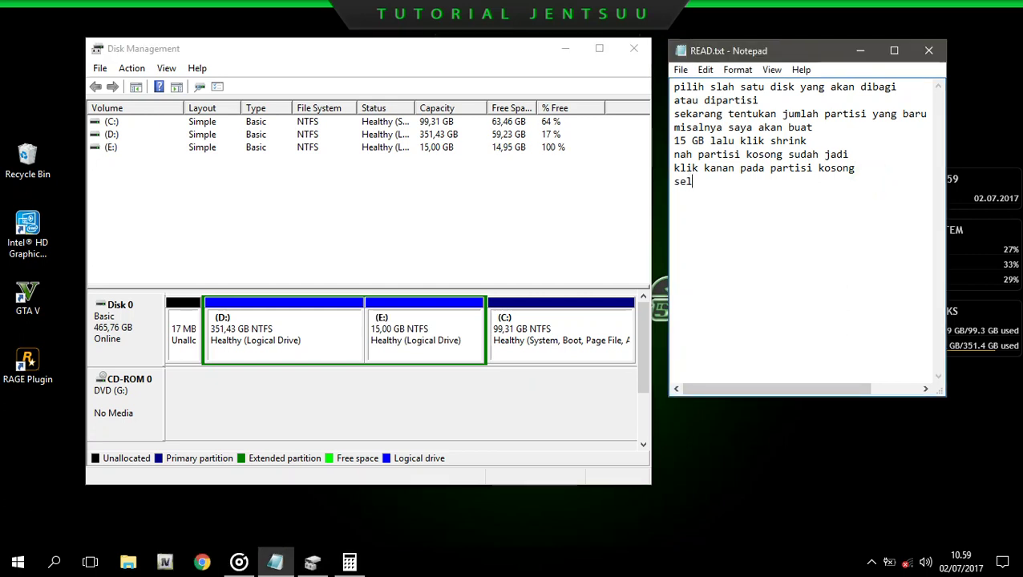
{"action": "type", "text": "esai partisi"}
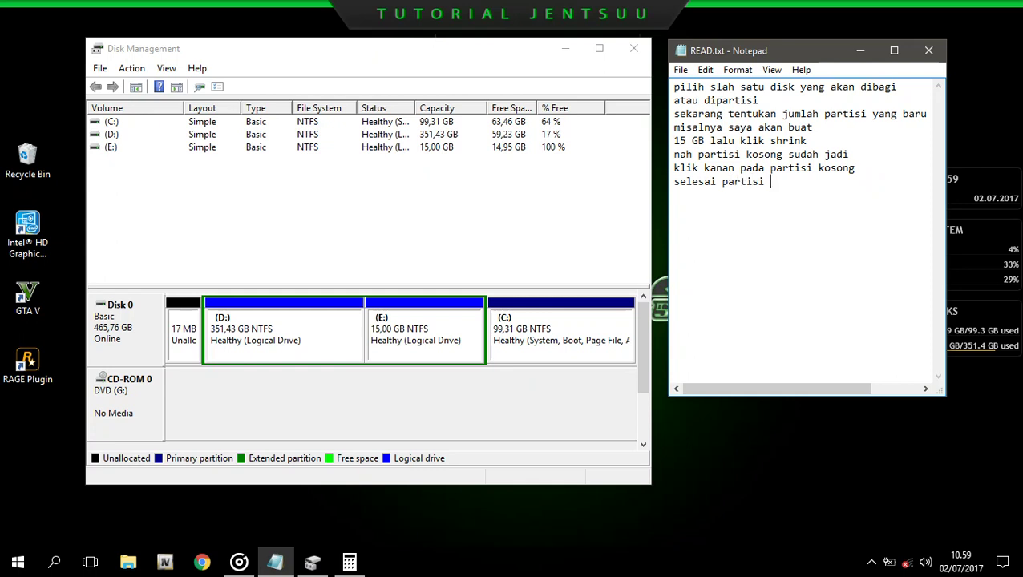
{"action": "type", "text": " sudah jadi"}
{"action": "key", "text": "Return"}
{"action": "type", "text": "mari c"}
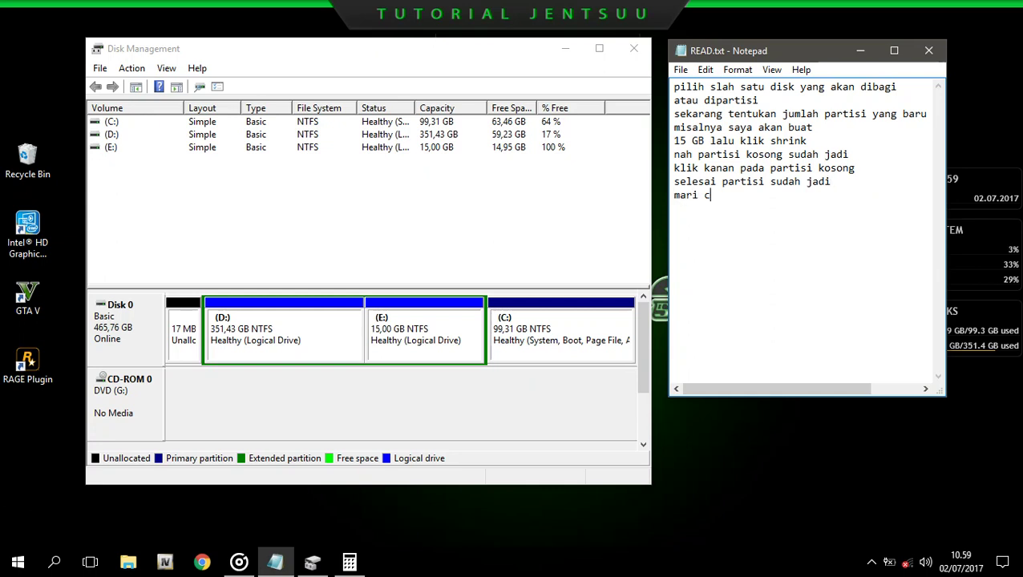
{"action": "type", "text": "ek ke tkp"}
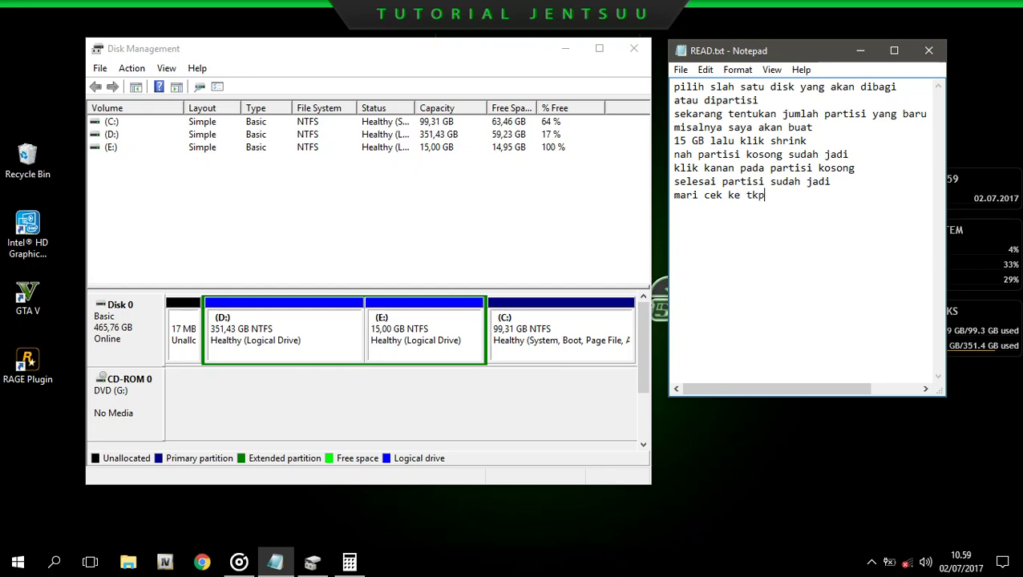
Step: Open the new Local Disk (E:) from This PC in File Explorer to check its contents, and close the window
{"action": "left_click", "coordinate": [128, 561]}
{"action": "left_click", "coordinate": [193, 316]}
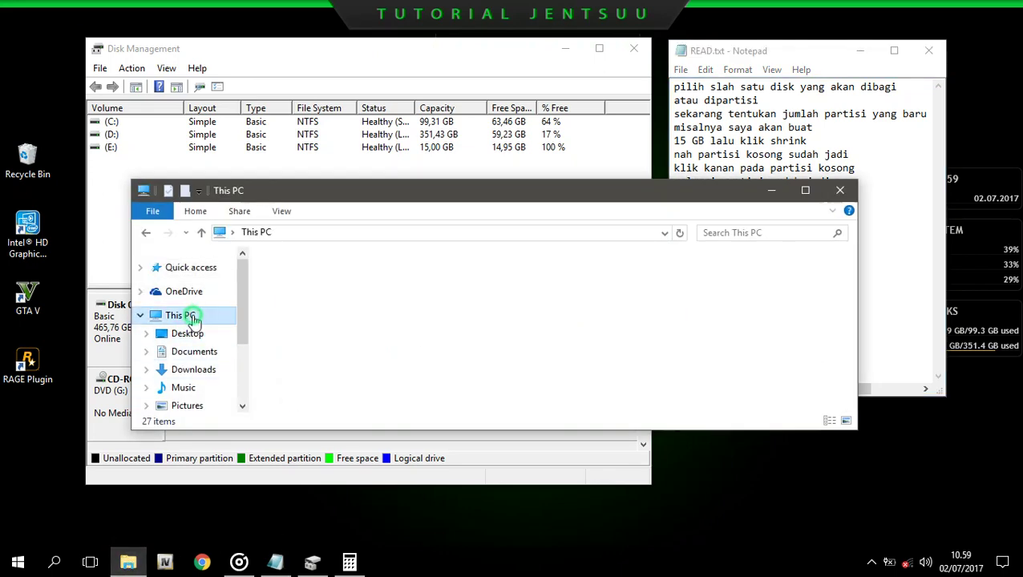
{"action": "scroll", "coordinate": [350, 337], "scroll_direction": "down", "scroll_amount": 2}
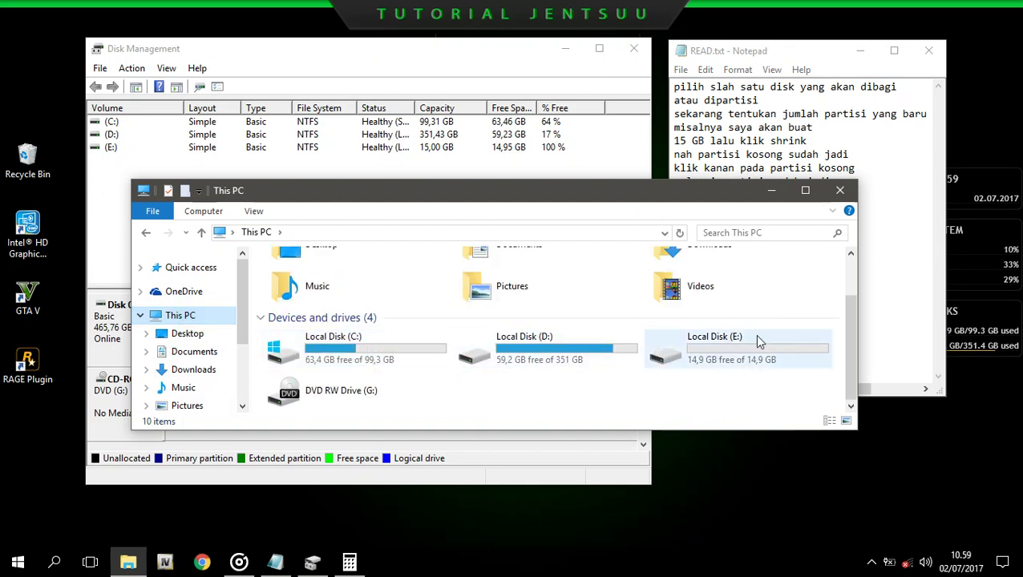
{"action": "double_click", "coordinate": [719, 353]}
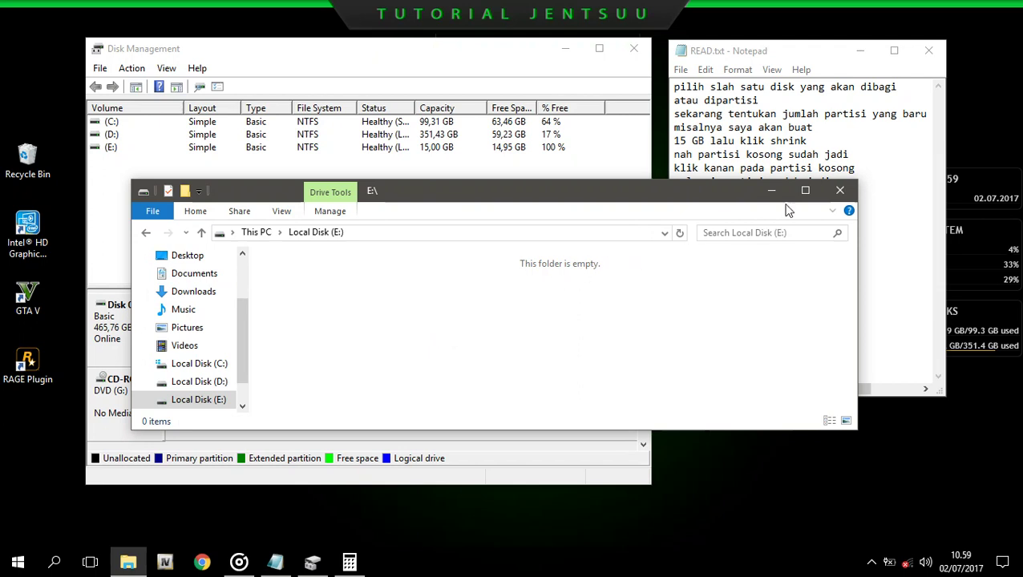
{"action": "left_click", "coordinate": [842, 191]}
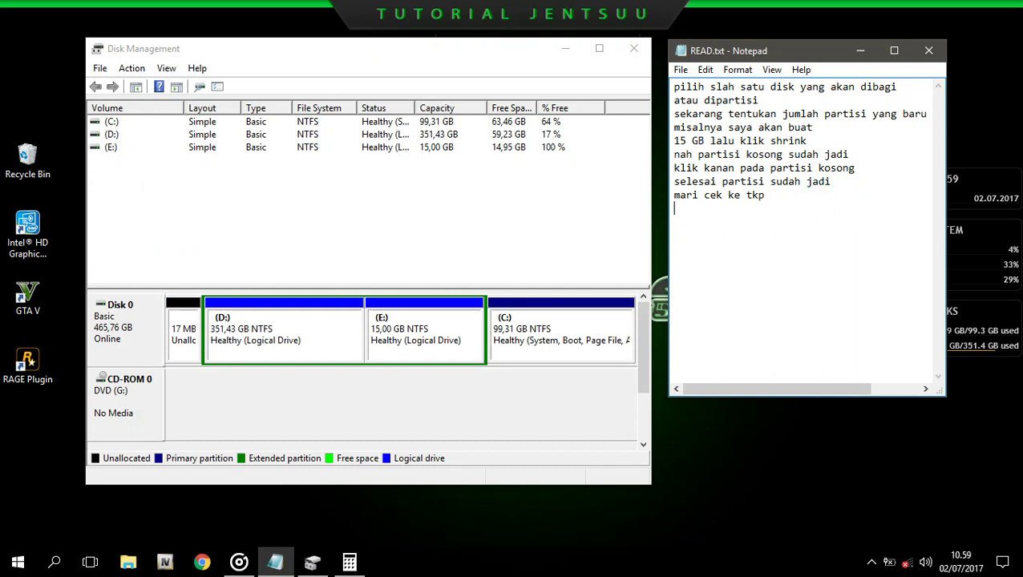
Step: Add the closing line "terima kasih" to the end of the READ.txt note
{"action": "type", "text": "erima kasih"}
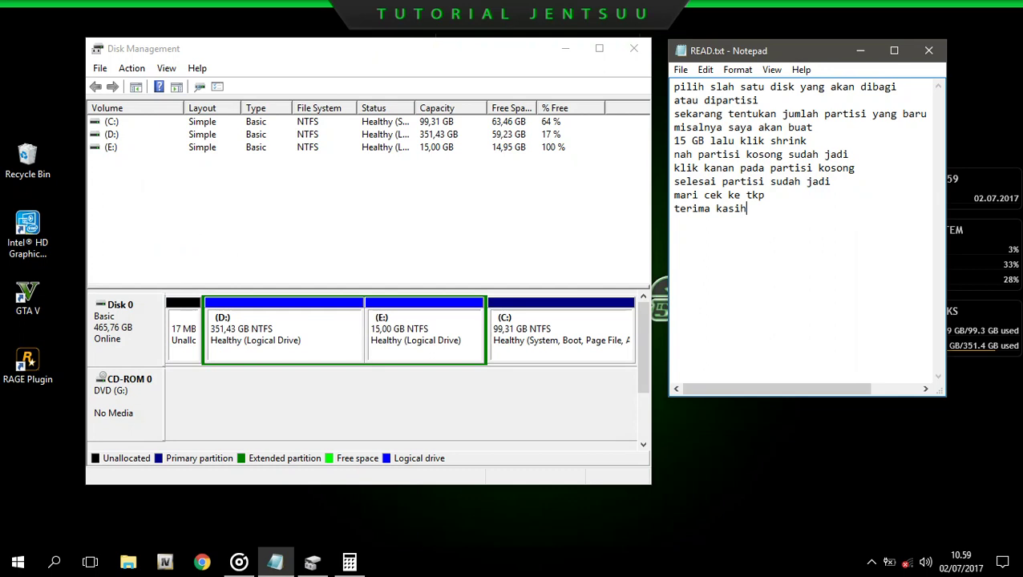